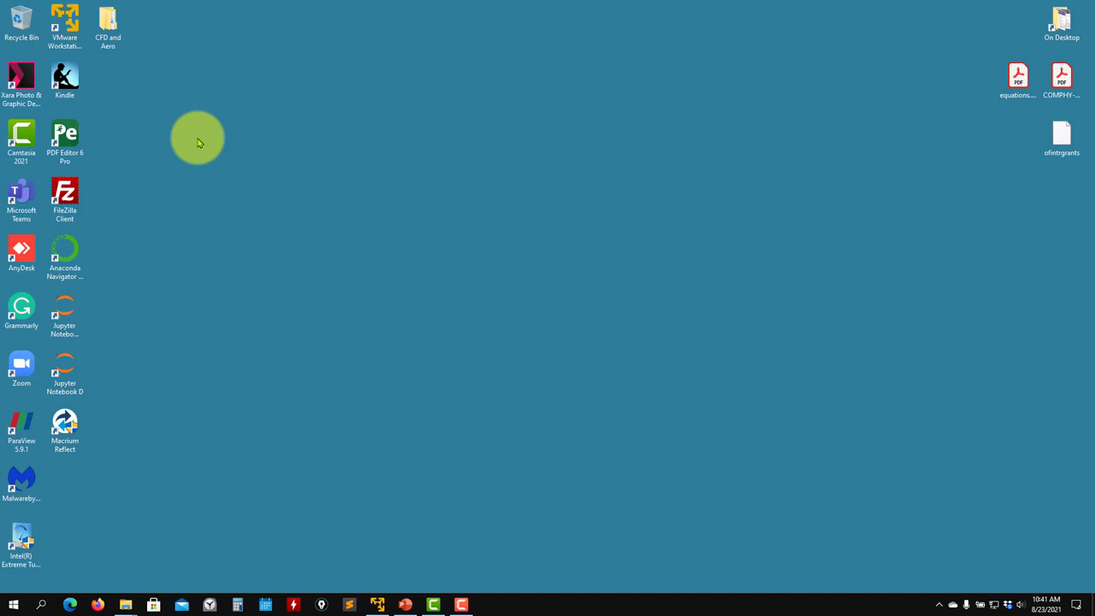
- In Dolphin, browse parallel/yf17, glance into scotch, then open hierarchical/system
{"action": "left_click", "coordinate": [379, 605]}
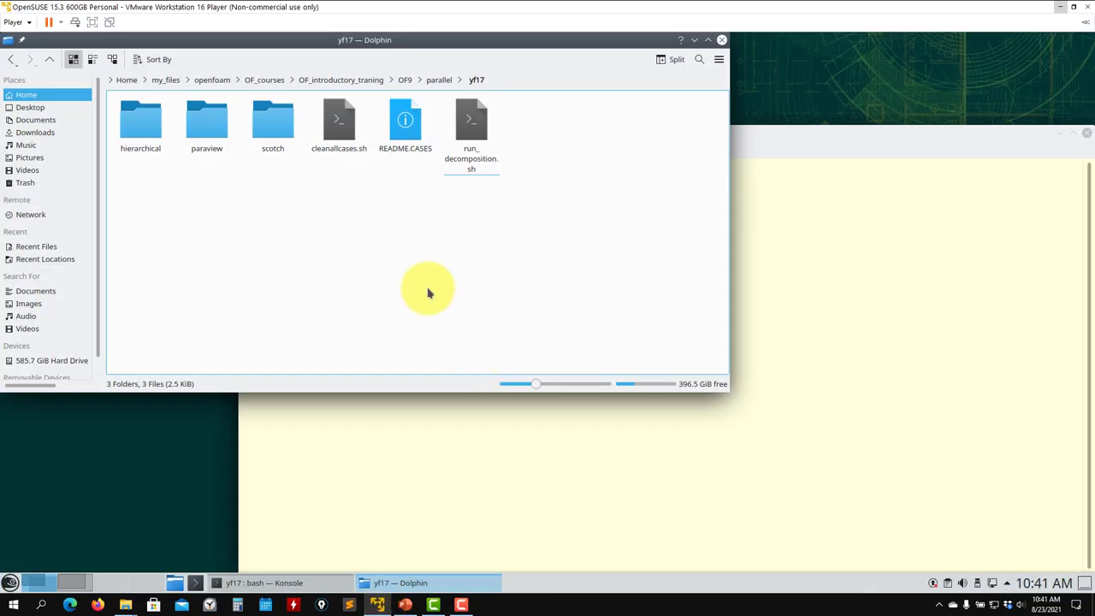
{"action": "left_click", "coordinate": [438, 79]}
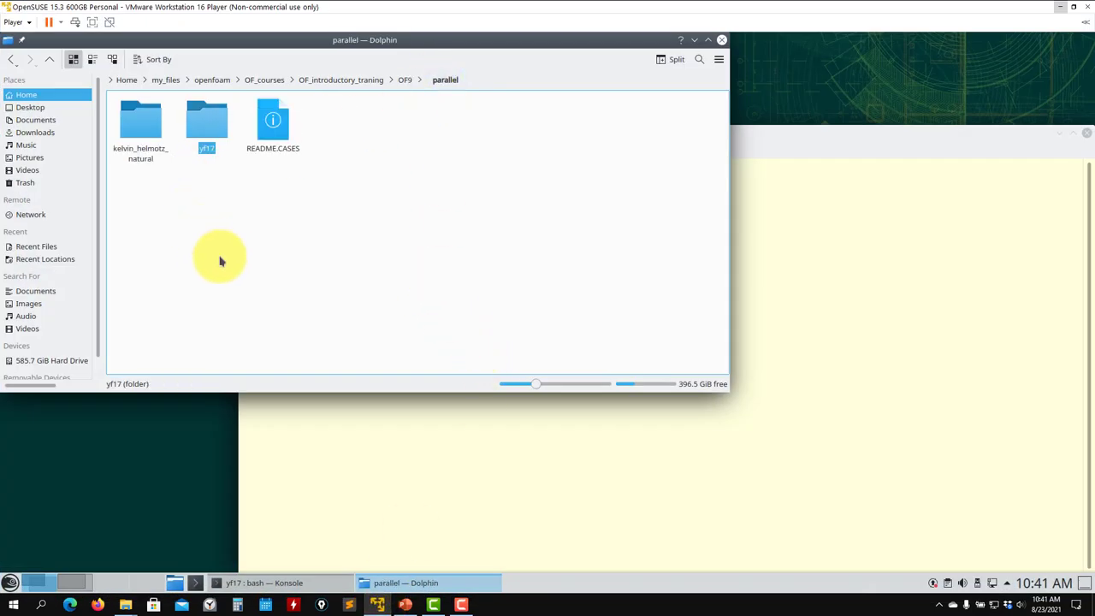
{"action": "double_click", "coordinate": [208, 144]}
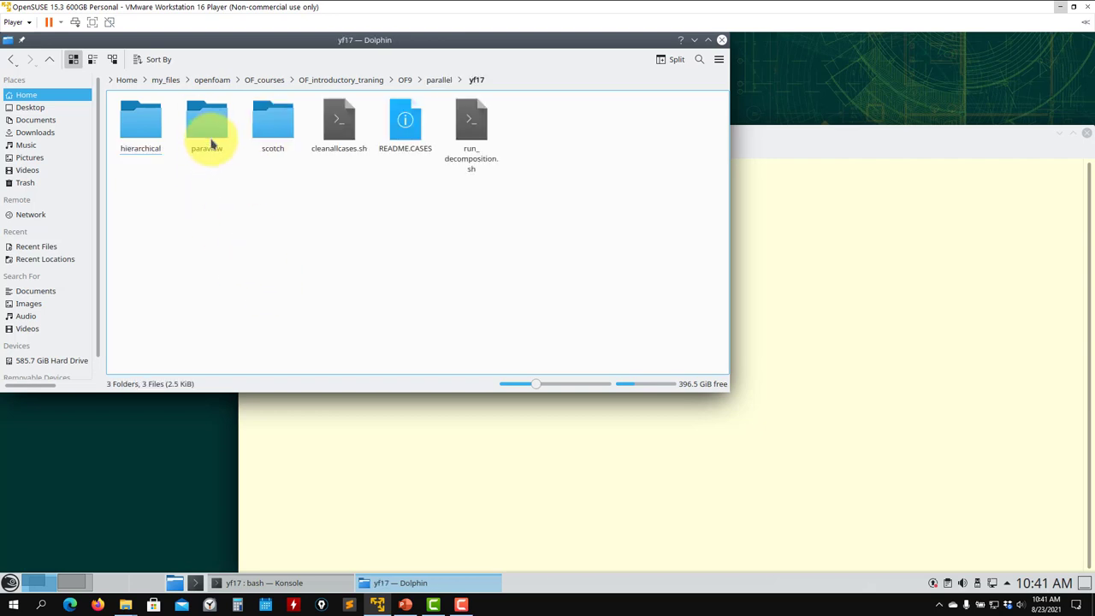
{"action": "left_click", "coordinate": [267, 150]}
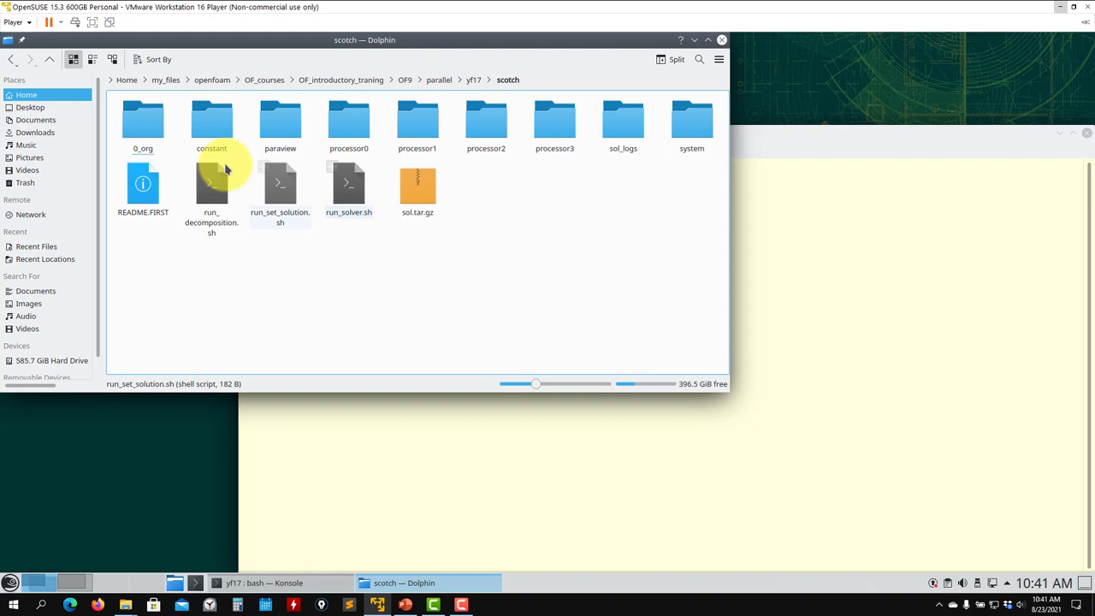
{"action": "left_click", "coordinate": [50, 60]}
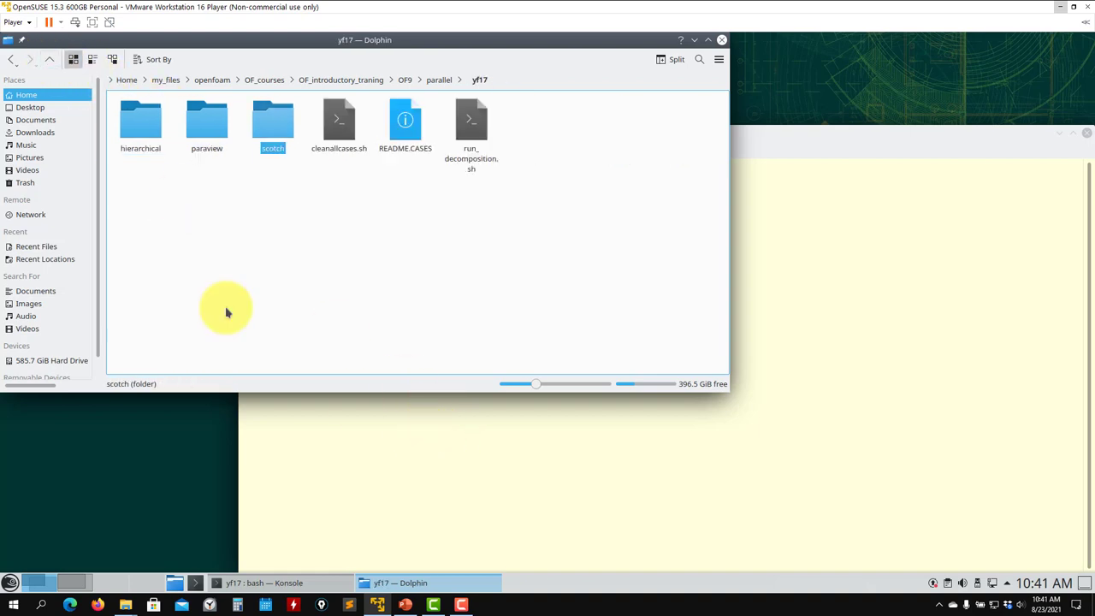
{"action": "left_click", "coordinate": [142, 143]}
{"action": "left_click", "coordinate": [692, 136]}
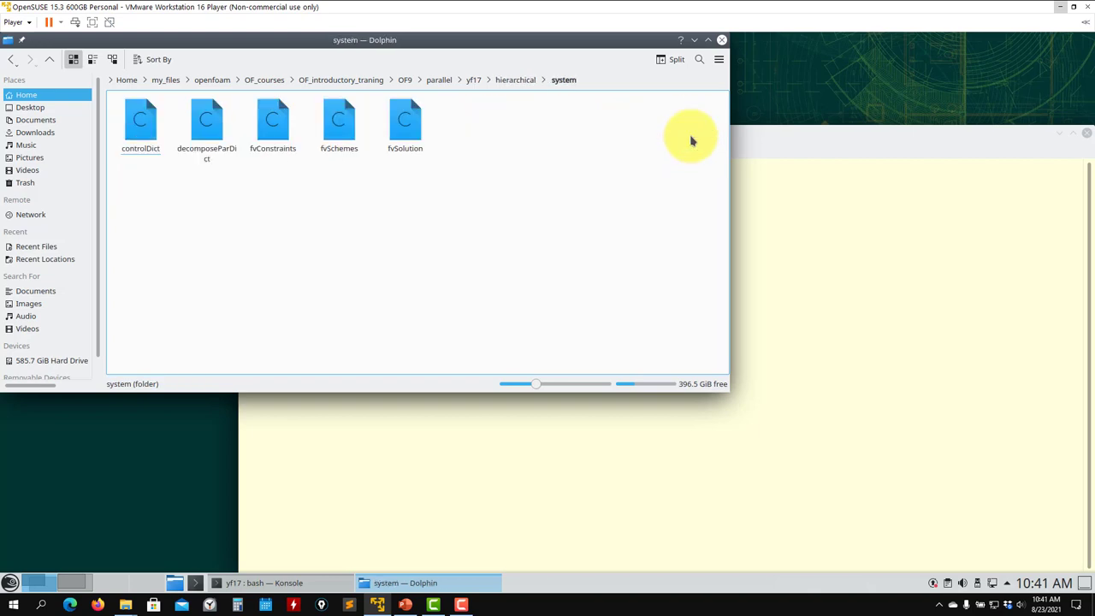
{"action": "right_click", "coordinate": [203, 144]}
{"action": "mouse_move", "coordinate": [242, 139]}
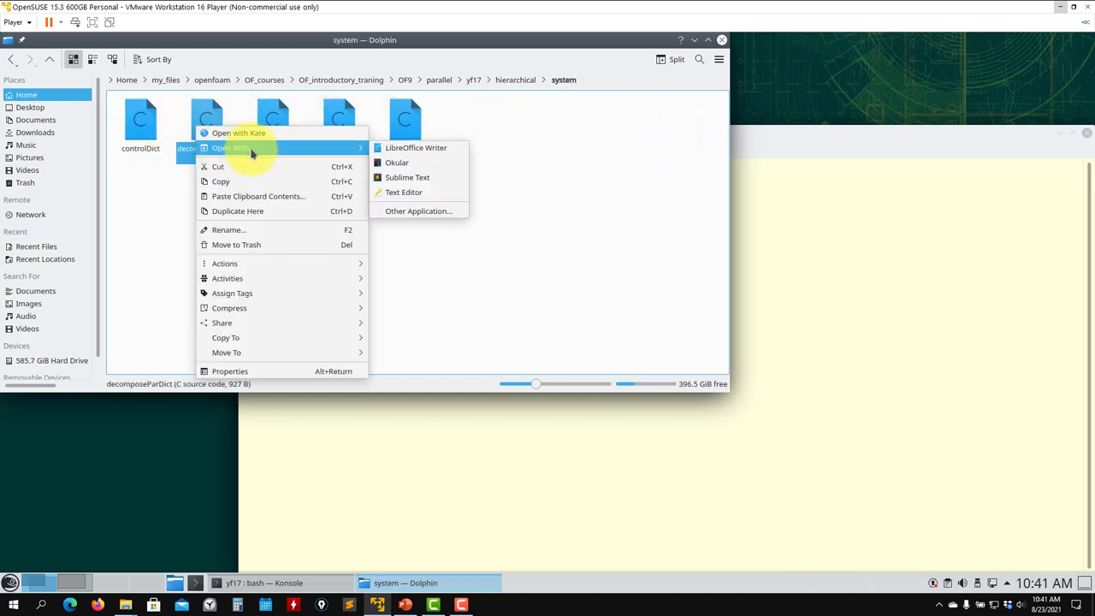
{"action": "left_click", "coordinate": [419, 195]}
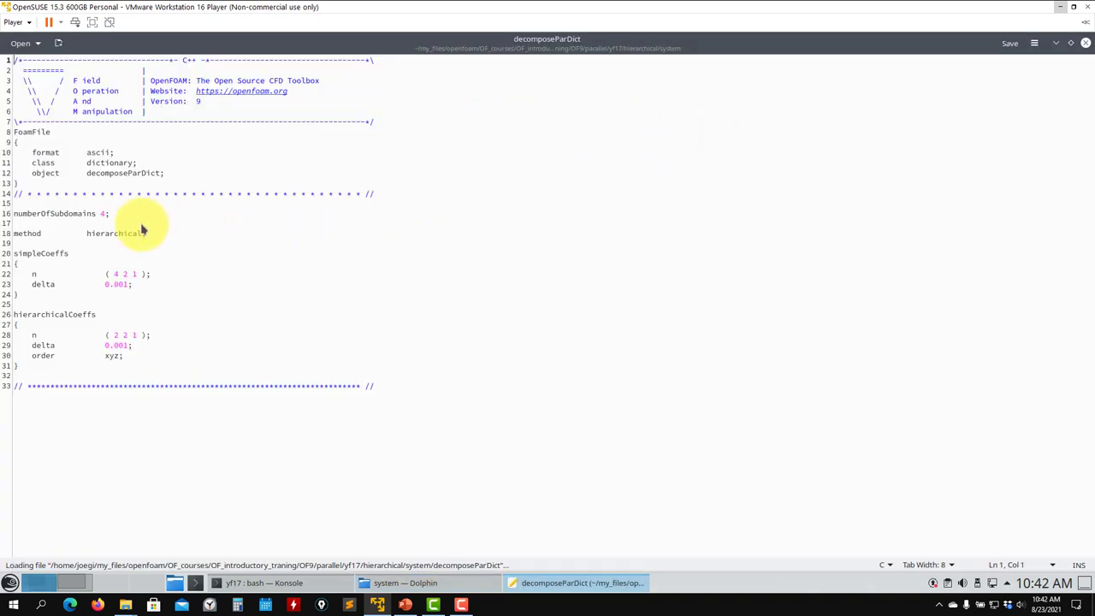
{"action": "left_click", "coordinate": [99, 215]}
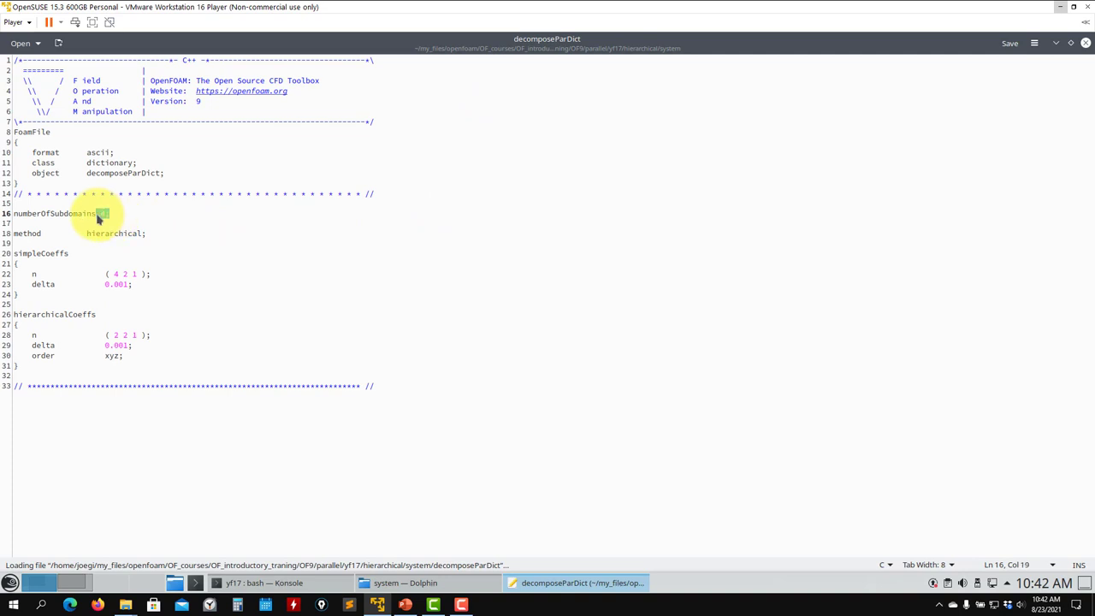
{"action": "double_click", "coordinate": [110, 238]}
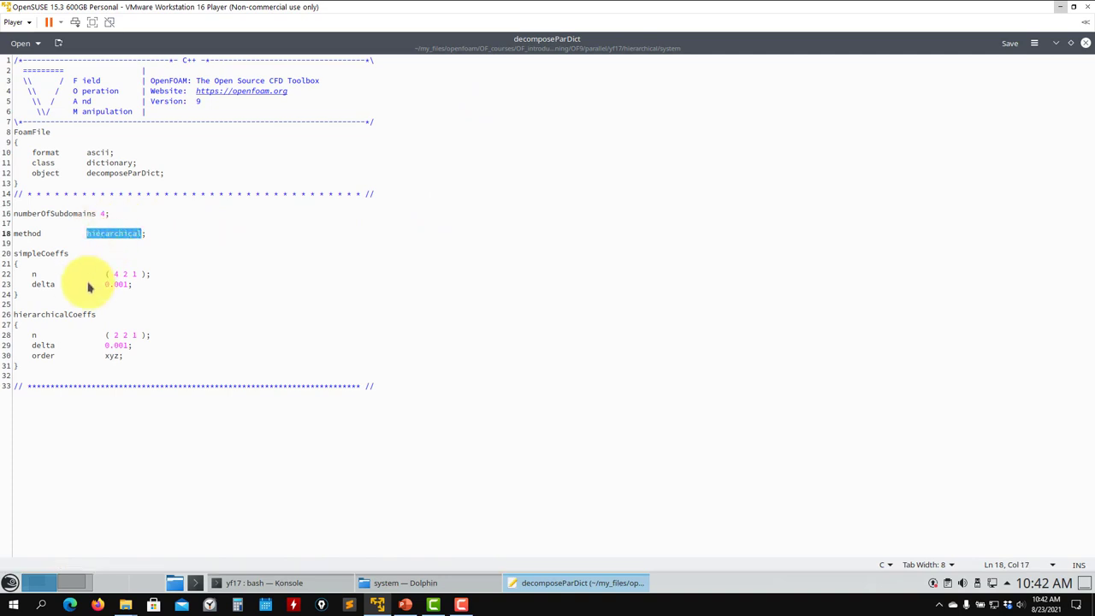
{"action": "left_click_drag", "start_coordinate": [30, 369], "coordinate": [15, 318]}
{"action": "left_click", "coordinate": [90, 336]}
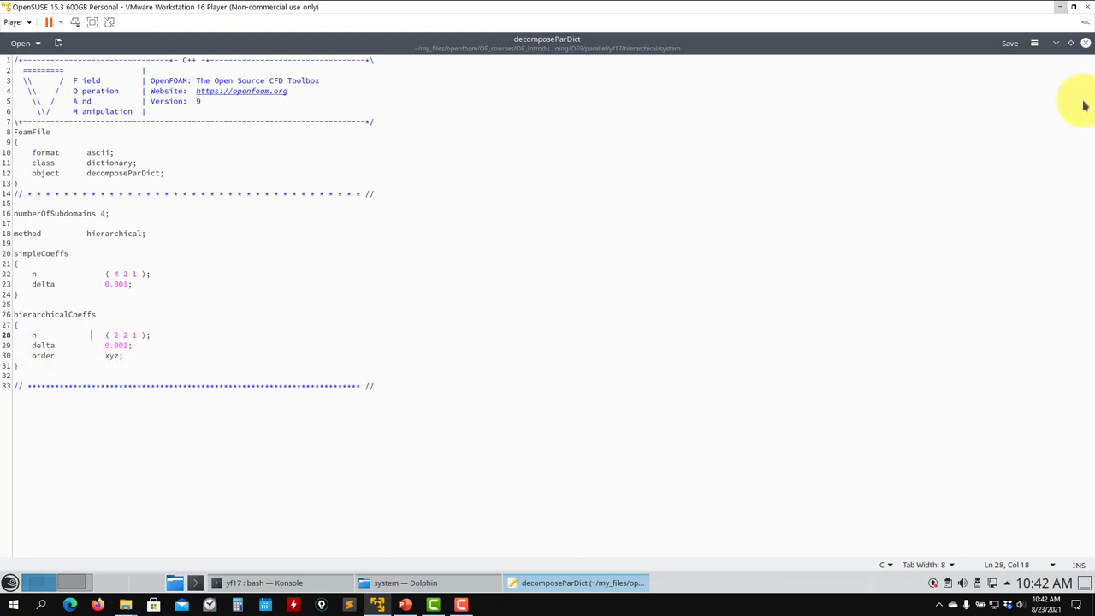
{"action": "left_click", "coordinate": [1086, 43]}
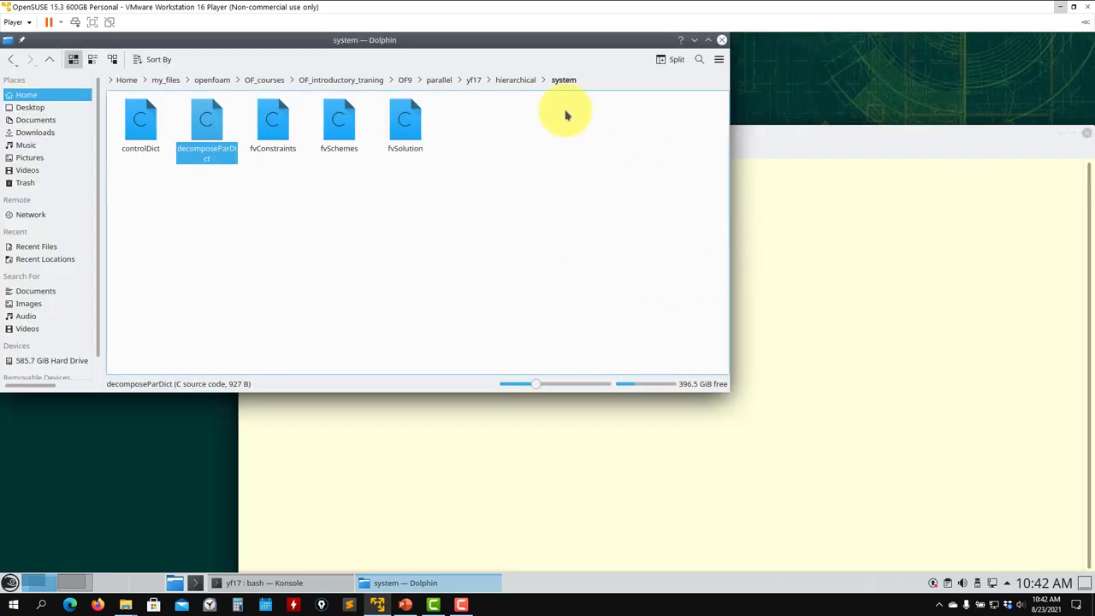
- Use the breadcrumb to climb from hierarchical/system up to the yf17 folder
{"action": "left_click", "coordinate": [515, 79]}
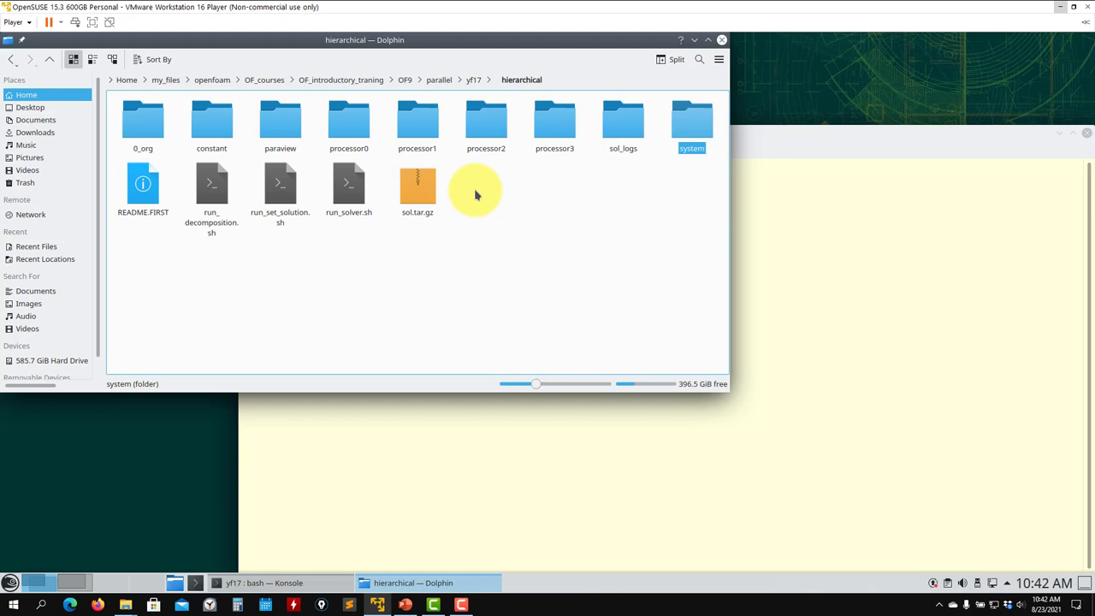
{"action": "left_click", "coordinate": [474, 80]}
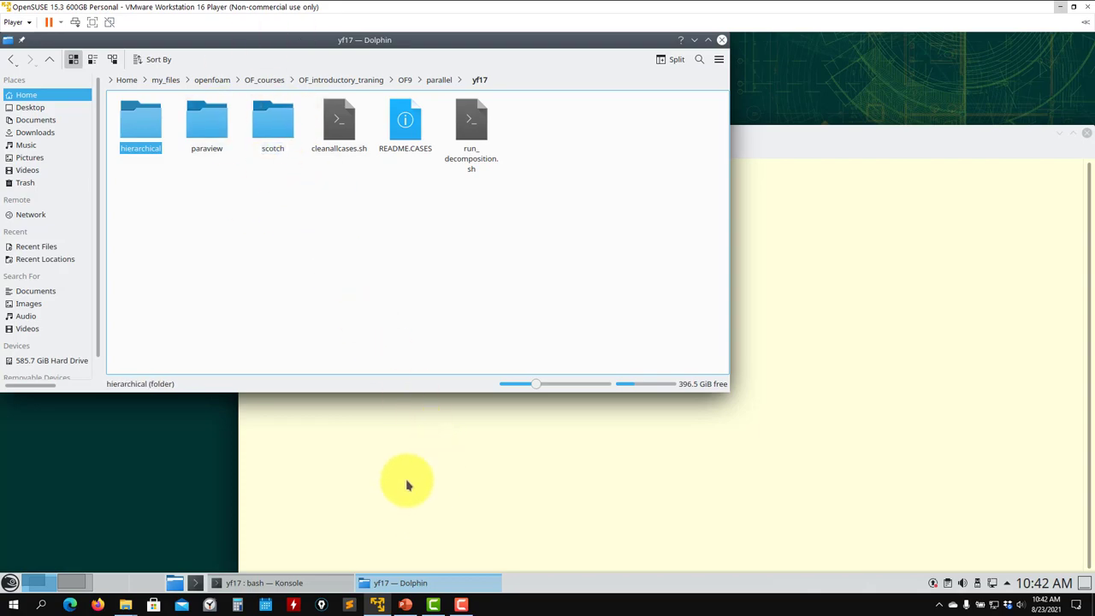
- Show lecture slide 502 on running in parallel with MPI, then minimize PowerPoint
{"action": "left_click", "coordinate": [405, 605]}
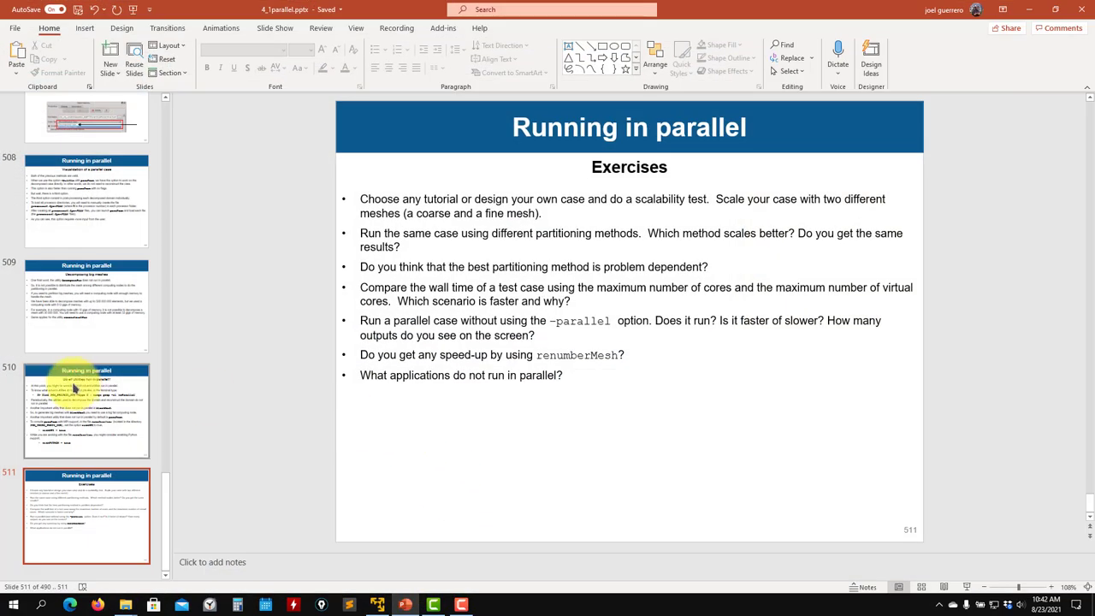
{"action": "scroll", "coordinate": [60, 383], "scroll_direction": "up", "scroll_amount": 5}
{"action": "scroll", "coordinate": [60, 382], "scroll_direction": "up", "scroll_amount": 5}
{"action": "left_click", "coordinate": [84, 389]}
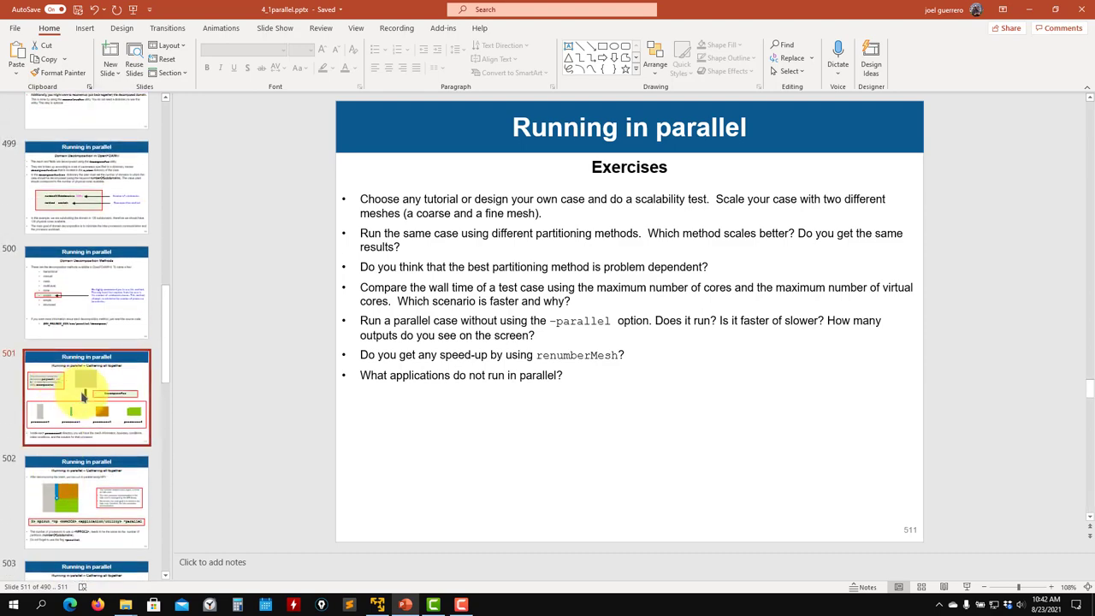
{"action": "left_click", "coordinate": [77, 496]}
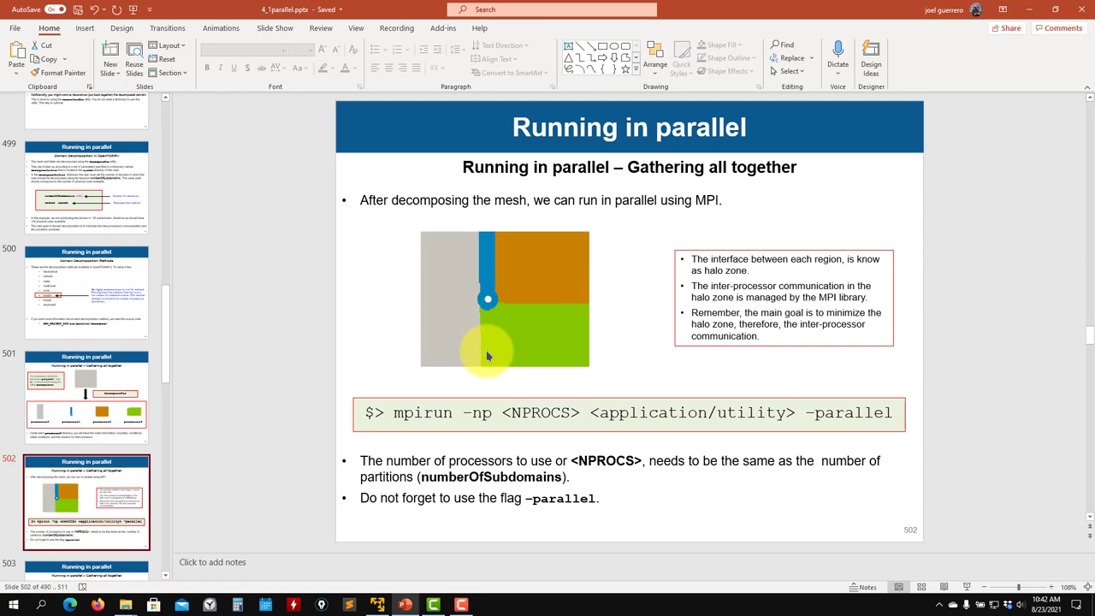
{"action": "left_click", "coordinate": [1029, 9]}
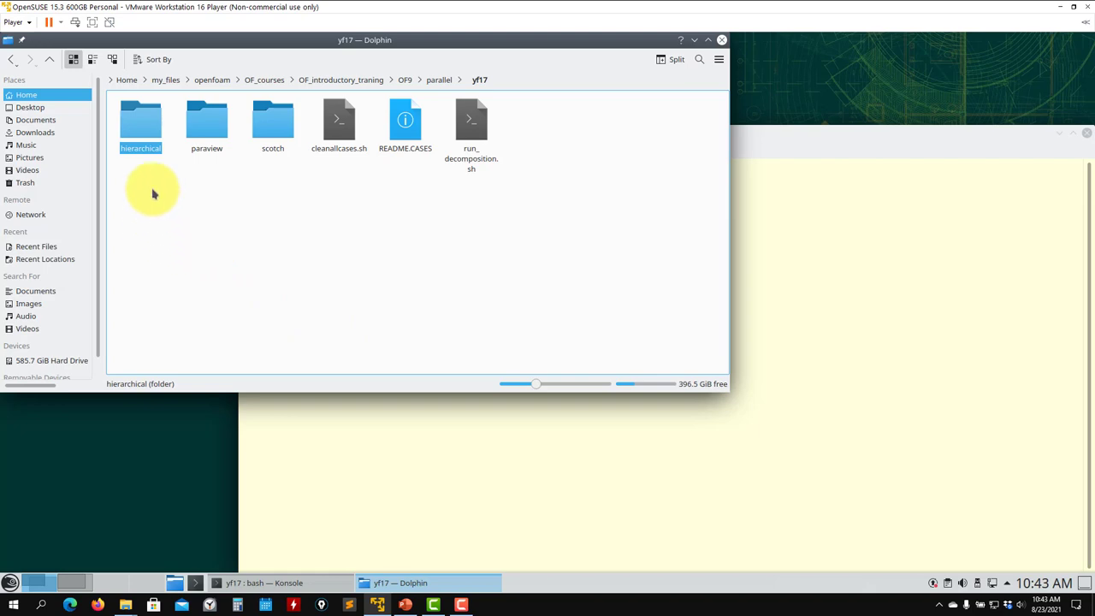
- List the yf17 directory contents with ls in Konsole
{"action": "left_click", "coordinate": [432, 432]}
{"action": "type", "text": "ls"}
{"action": "key", "text": "Return"}
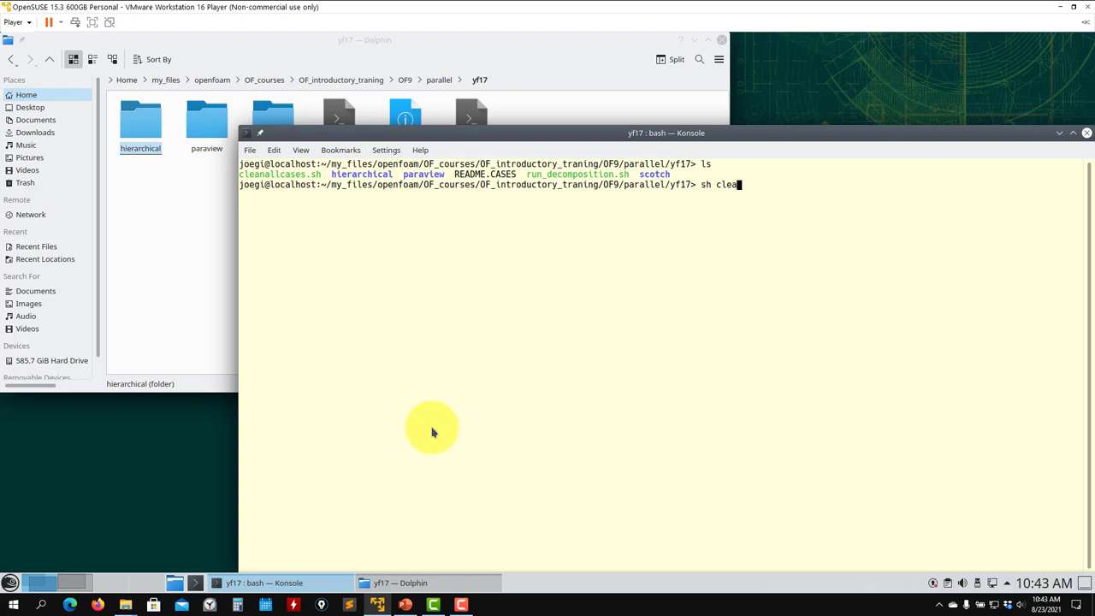
- Open run_decomposition.sh in the Kate text editor
{"action": "left_click", "coordinate": [599, 68]}
{"action": "right_click", "coordinate": [475, 134]}
{"action": "mouse_move", "coordinate": [542, 157]}
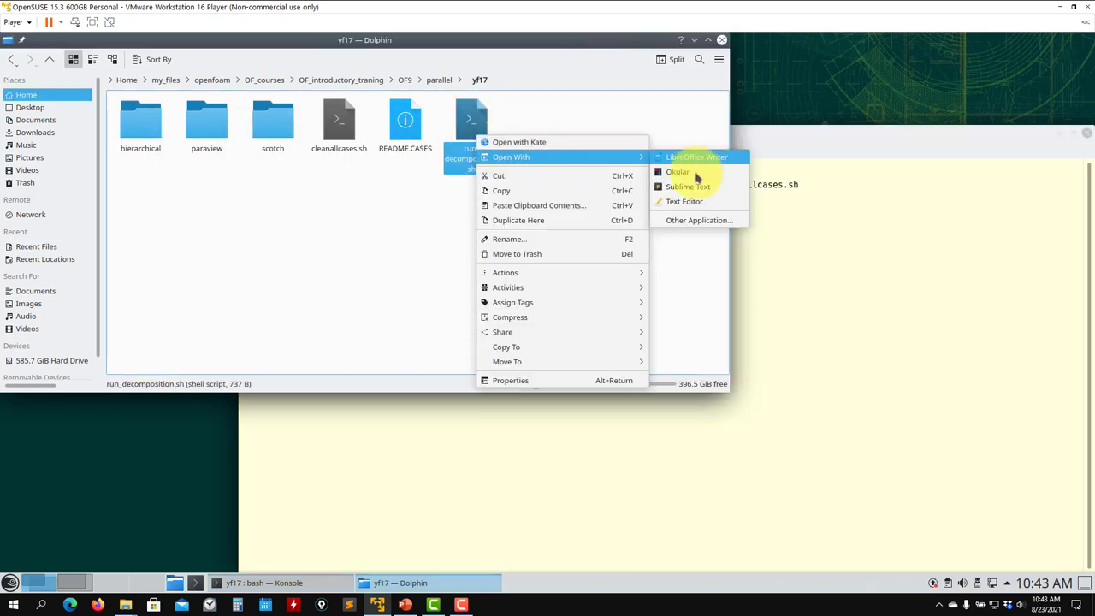
{"action": "left_click", "coordinate": [689, 202]}
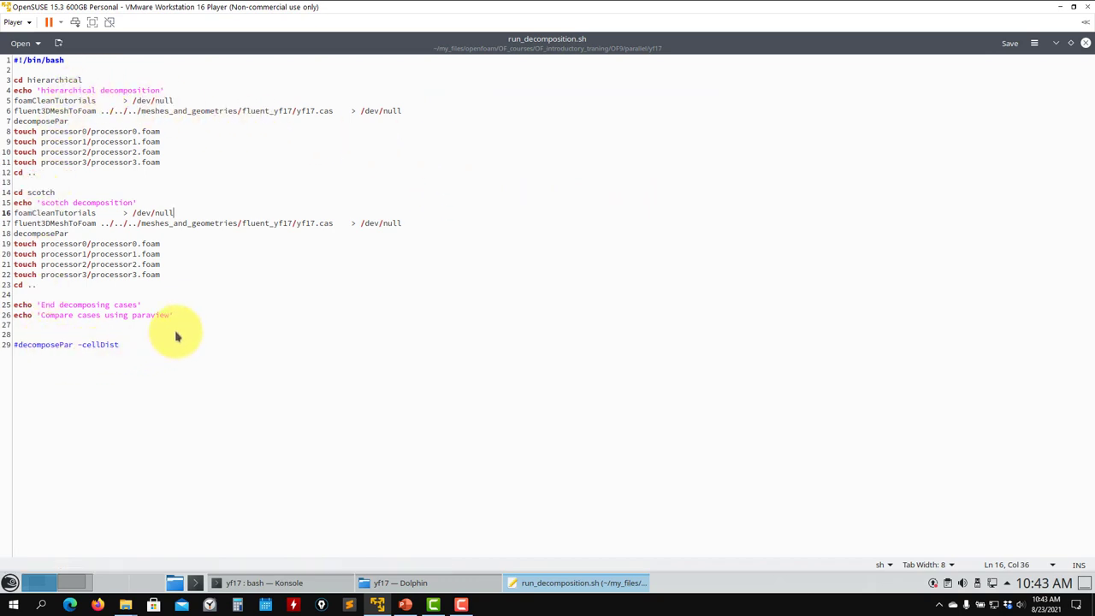
- Check the scotch folder, then read the script's hierarchical touch-processor lines and close Kate
{"action": "left_click", "coordinate": [423, 582]}
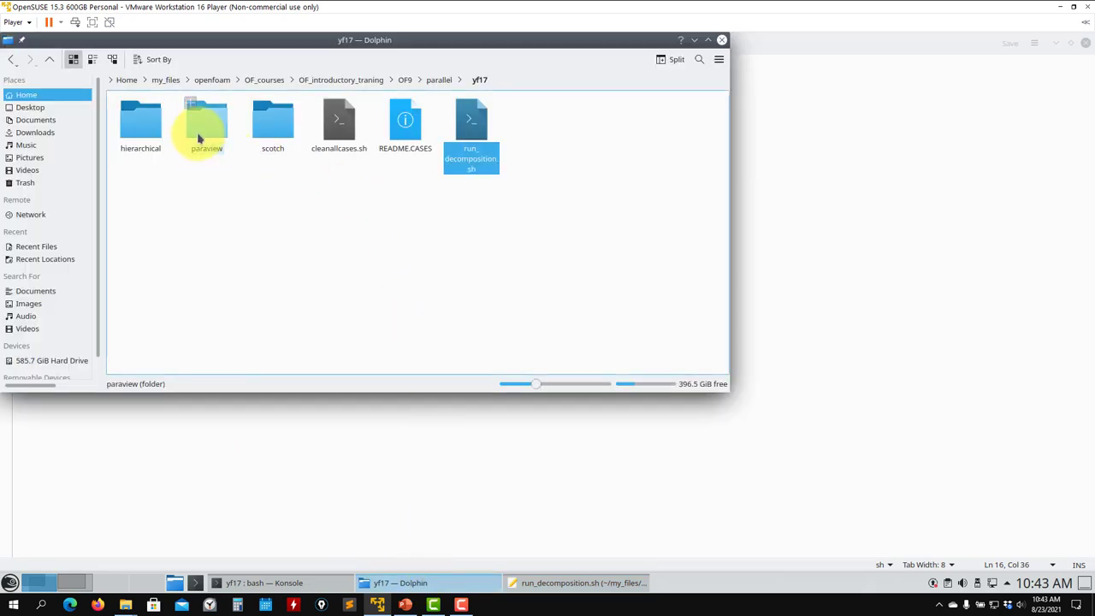
{"action": "left_click", "coordinate": [271, 135]}
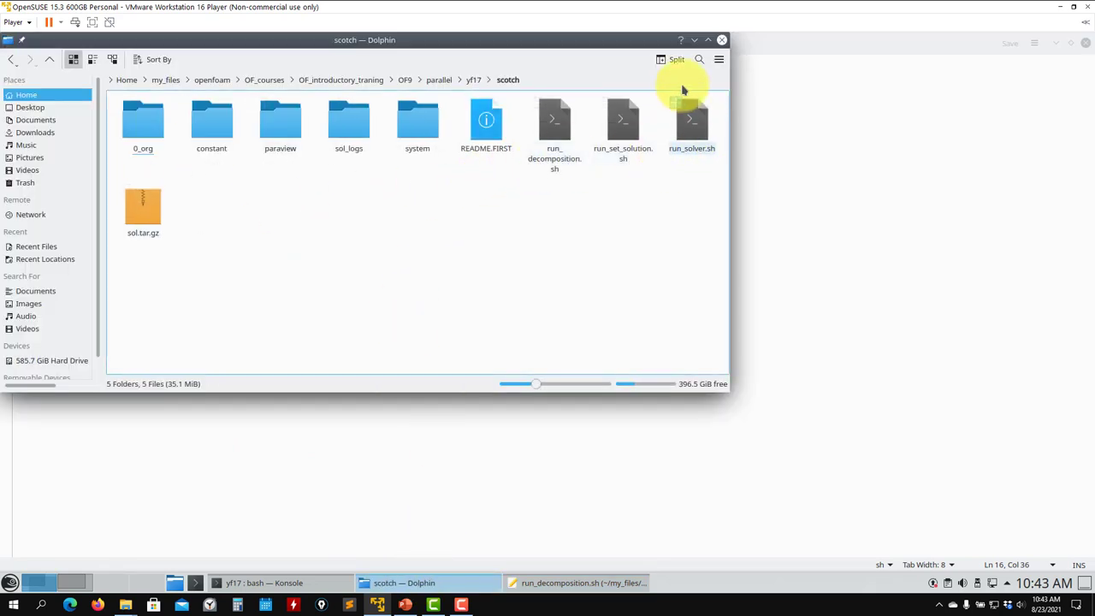
{"action": "left_click", "coordinate": [49, 59]}
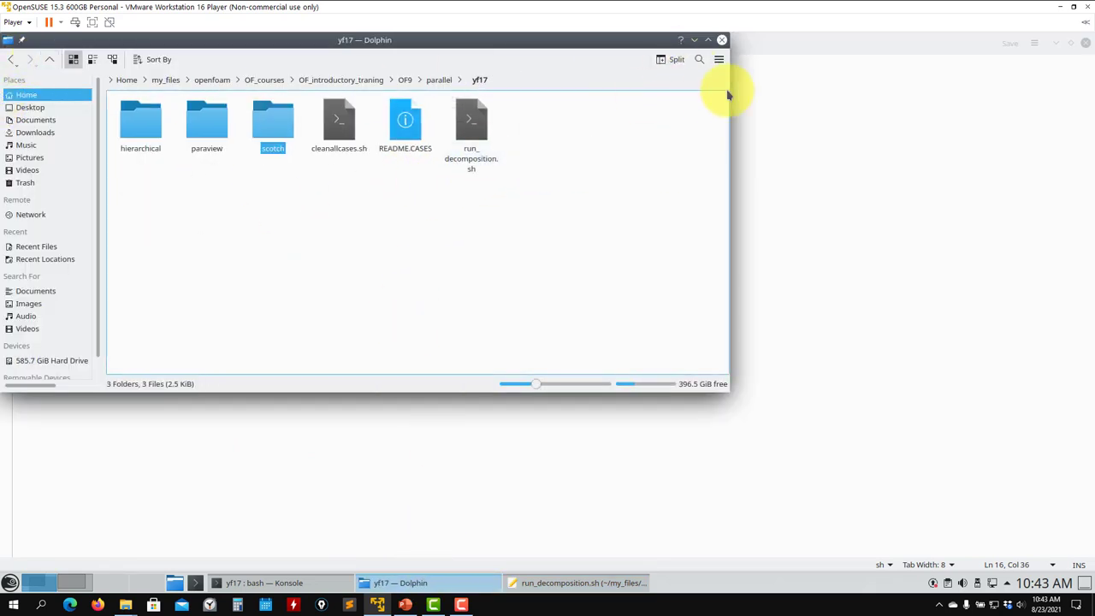
{"action": "left_click", "coordinate": [694, 40]}
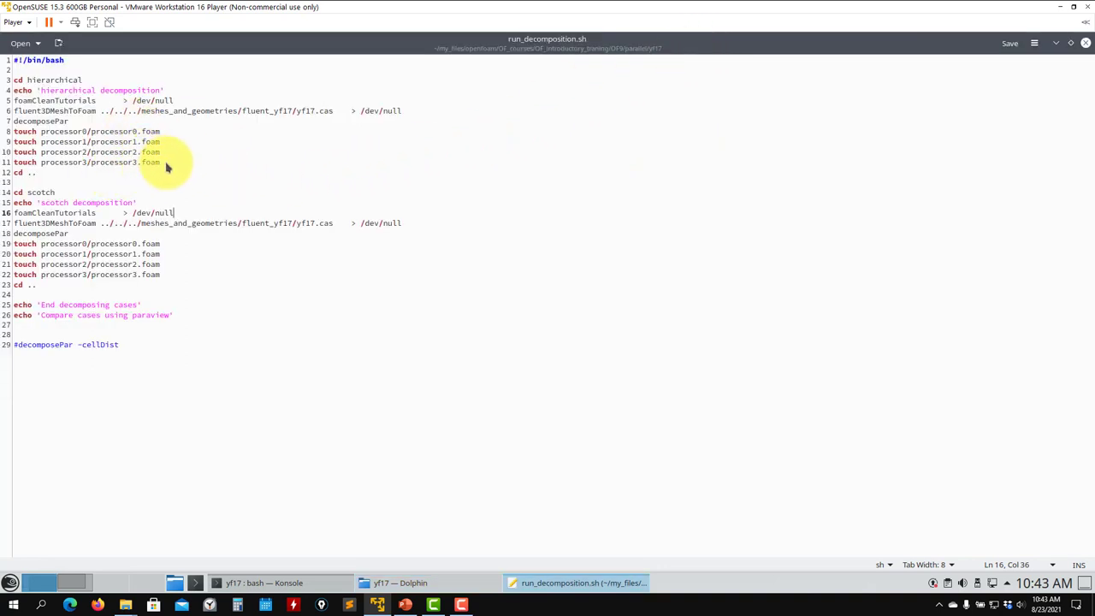
{"action": "left_click_drag", "start_coordinate": [167, 167], "coordinate": [23, 133]}
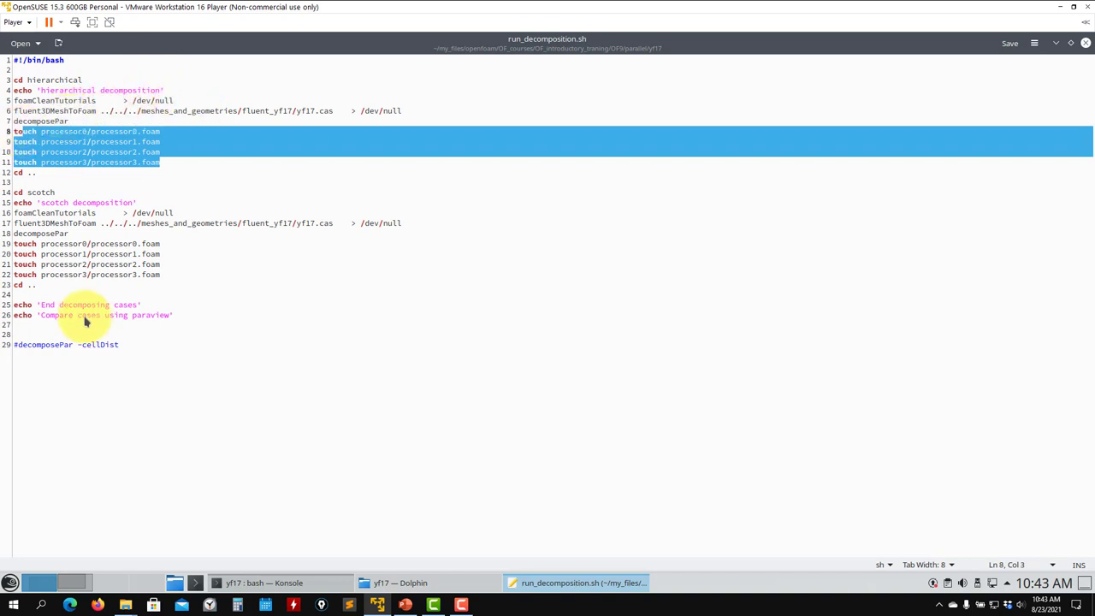
{"action": "left_click", "coordinate": [99, 344]}
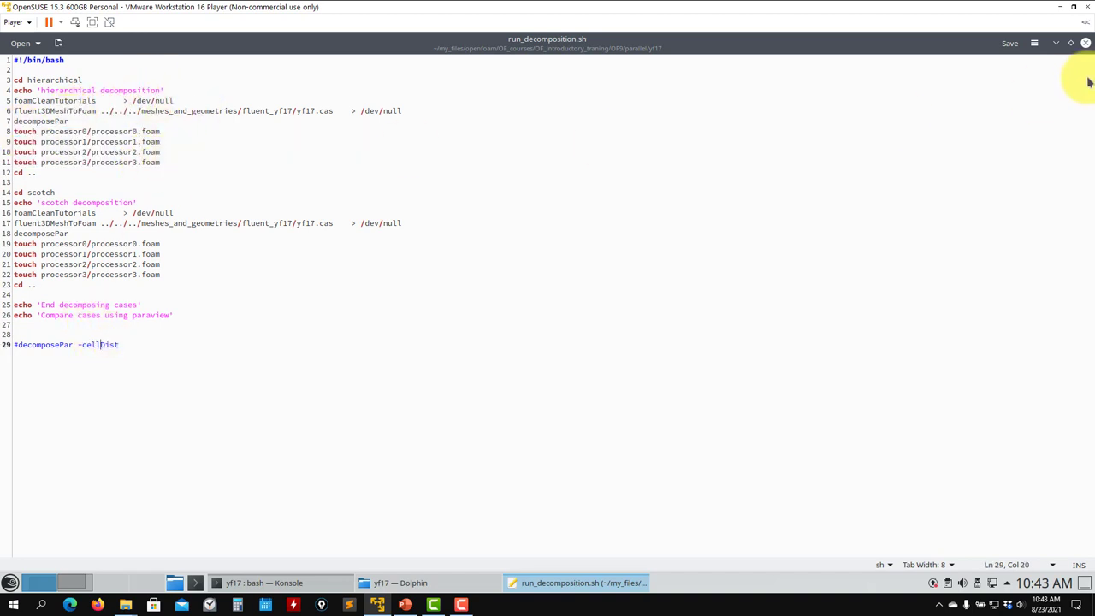
{"action": "left_click", "coordinate": [1085, 43]}
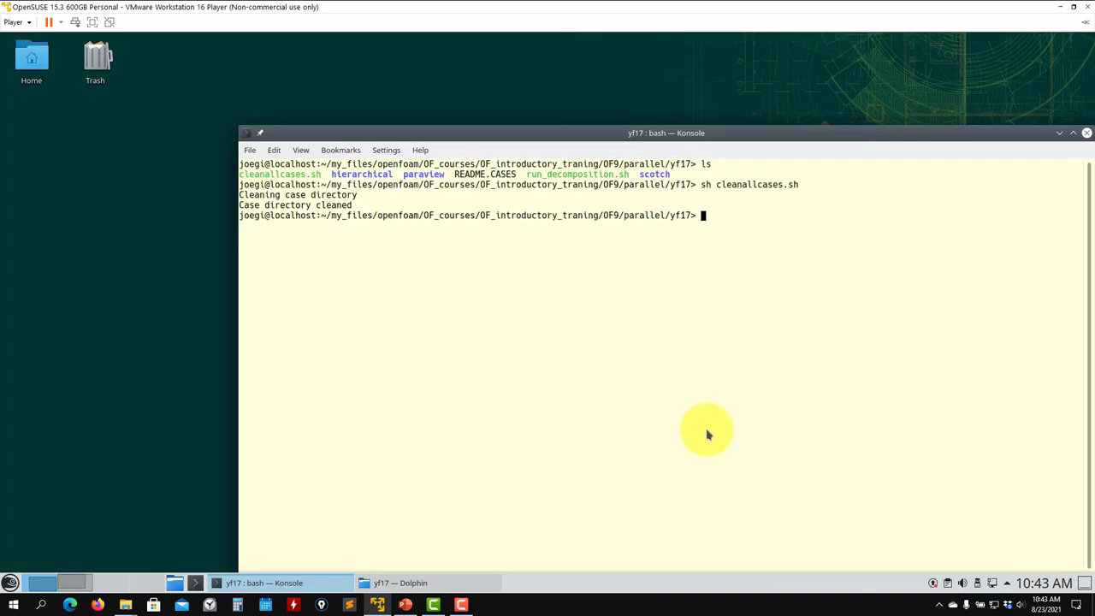
- Relist yf17 and run run_decomposition.sh to decompose both hierarchical and scotch cases
{"action": "type", "text": "ls"}
{"action": "key", "text": "Return"}
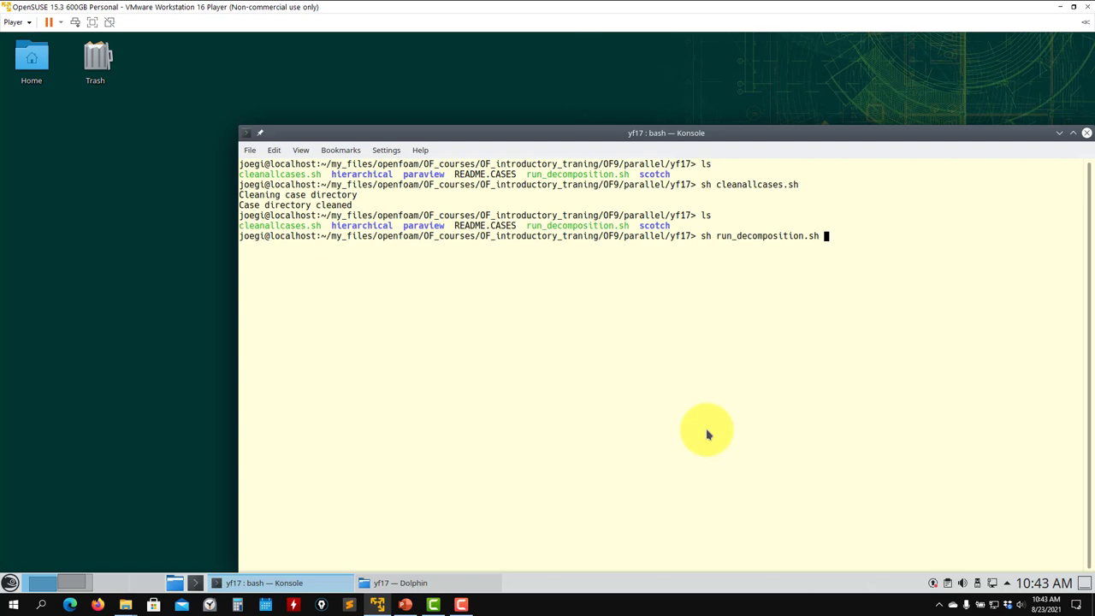
{"action": "key", "text": "Return"}
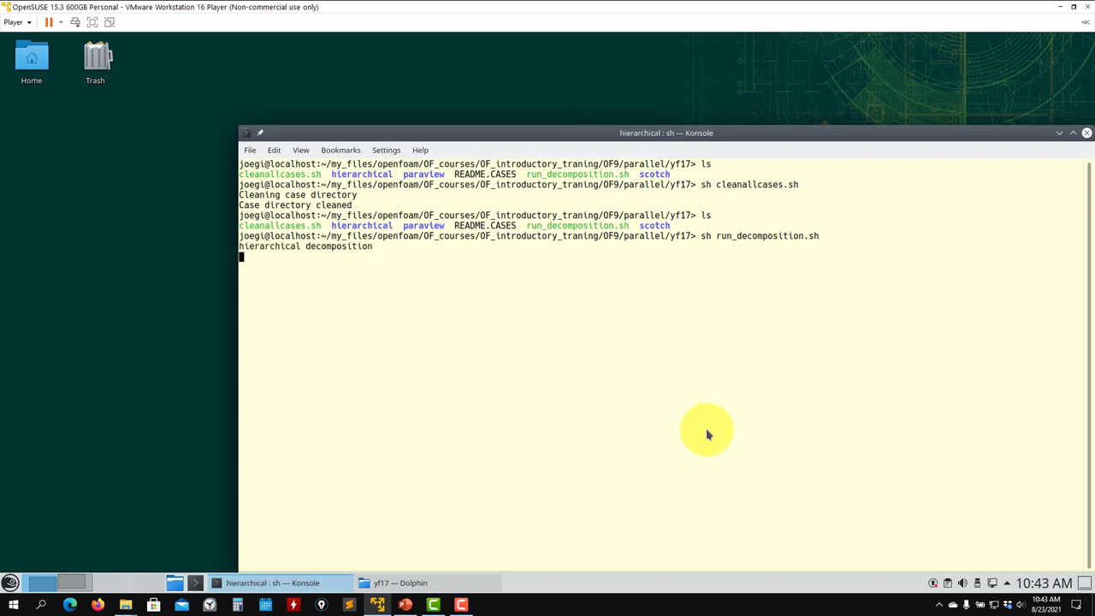
{"action": "left_click", "coordinate": [426, 583]}
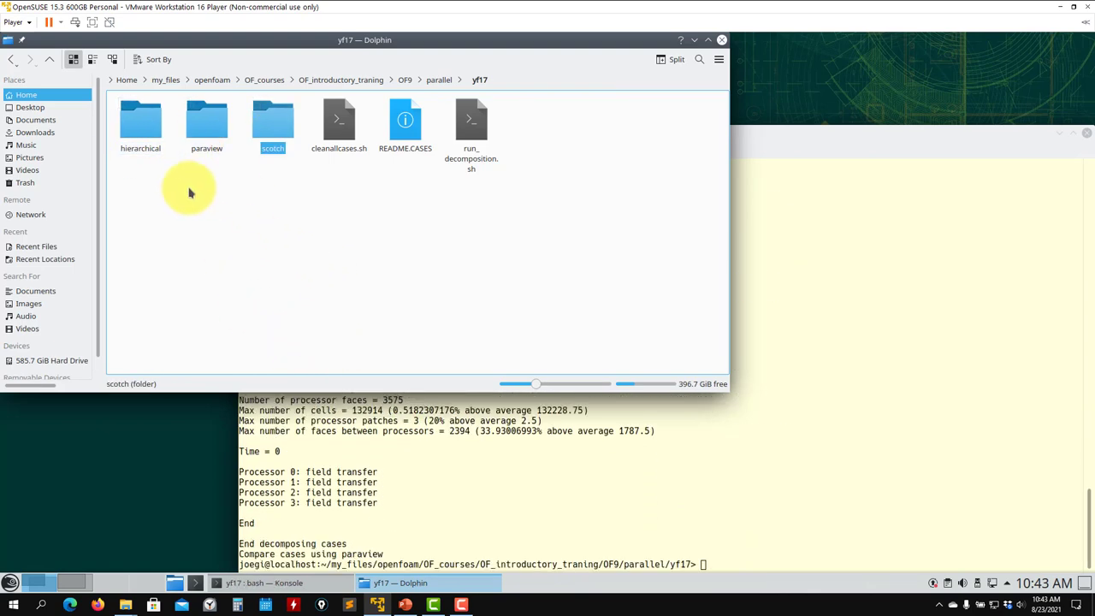
- Inspect hierarchical/processor1 and the paraview folder, then return to Konsole
{"action": "left_click", "coordinate": [145, 137]}
{"action": "left_click", "coordinate": [419, 116]}
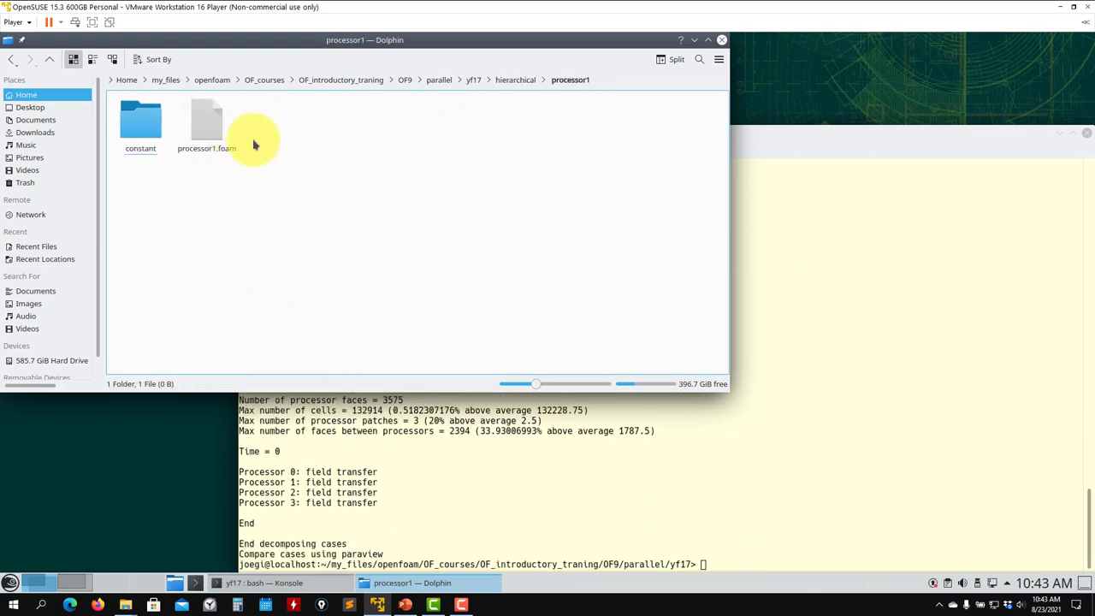
{"action": "left_click", "coordinate": [49, 59]}
{"action": "left_click", "coordinate": [49, 59]}
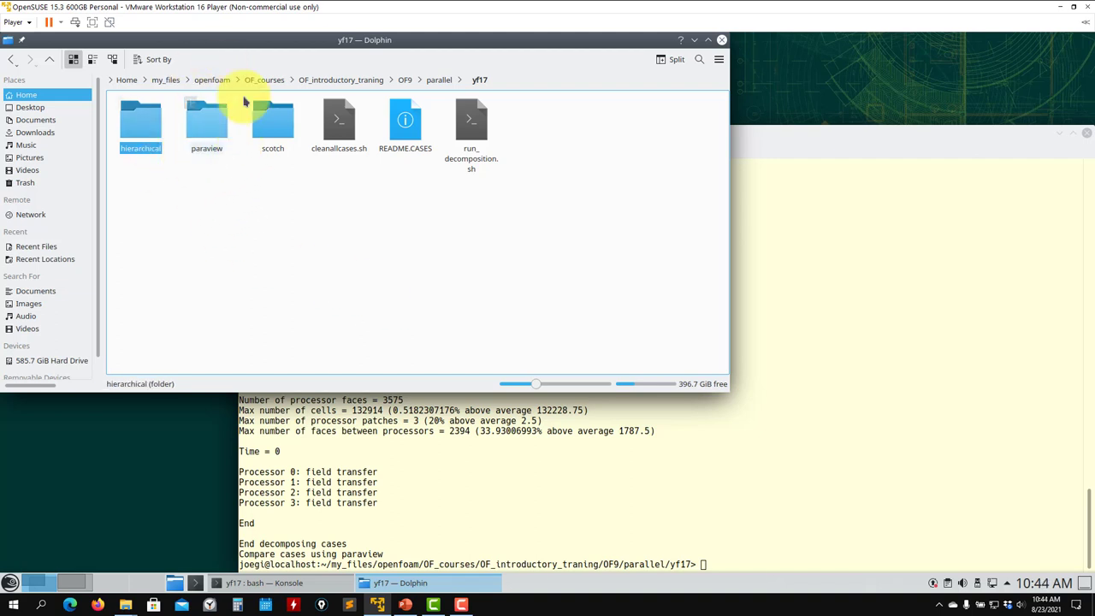
{"action": "left_click", "coordinate": [207, 123]}
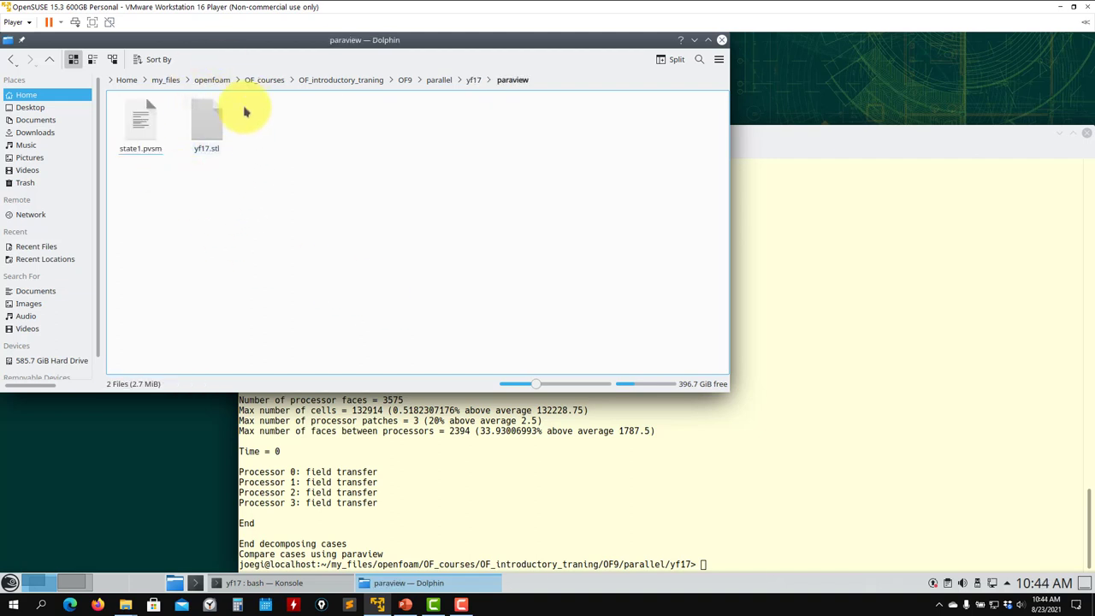
{"action": "left_click", "coordinate": [49, 59]}
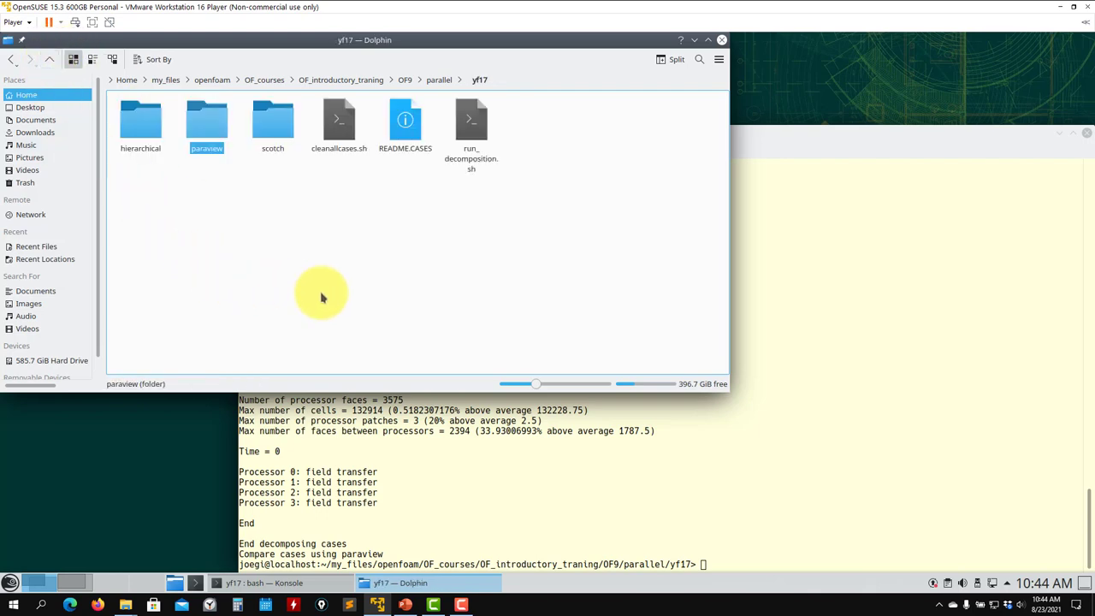
{"action": "left_click", "coordinate": [463, 446]}
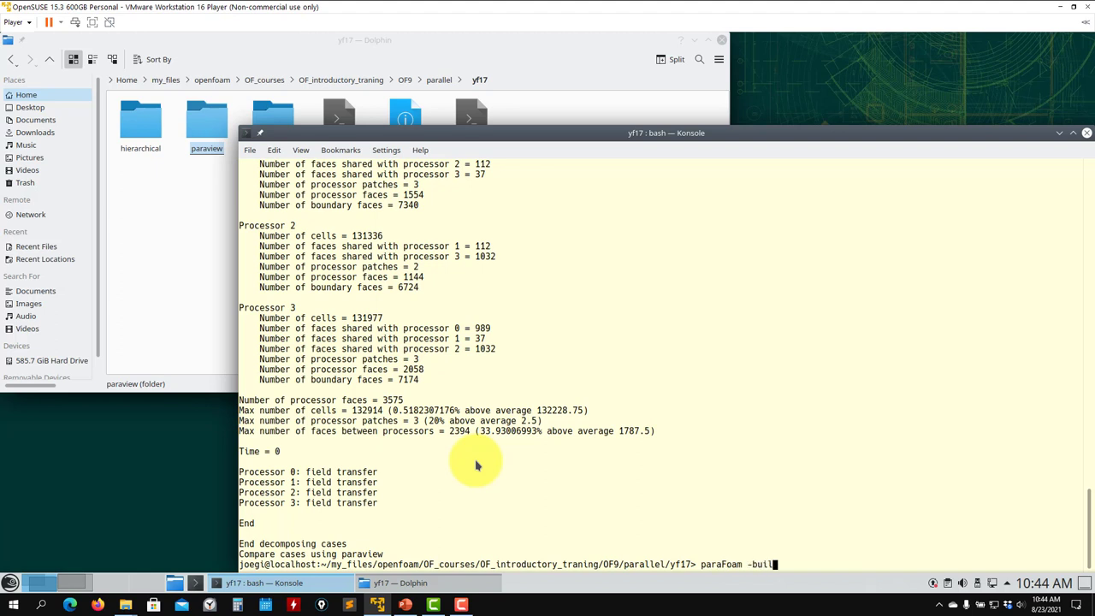
- Launch paraFoam -builtin, cancel the reader prompt and output messages, then quit ParaView
{"action": "key", "text": "Return"}
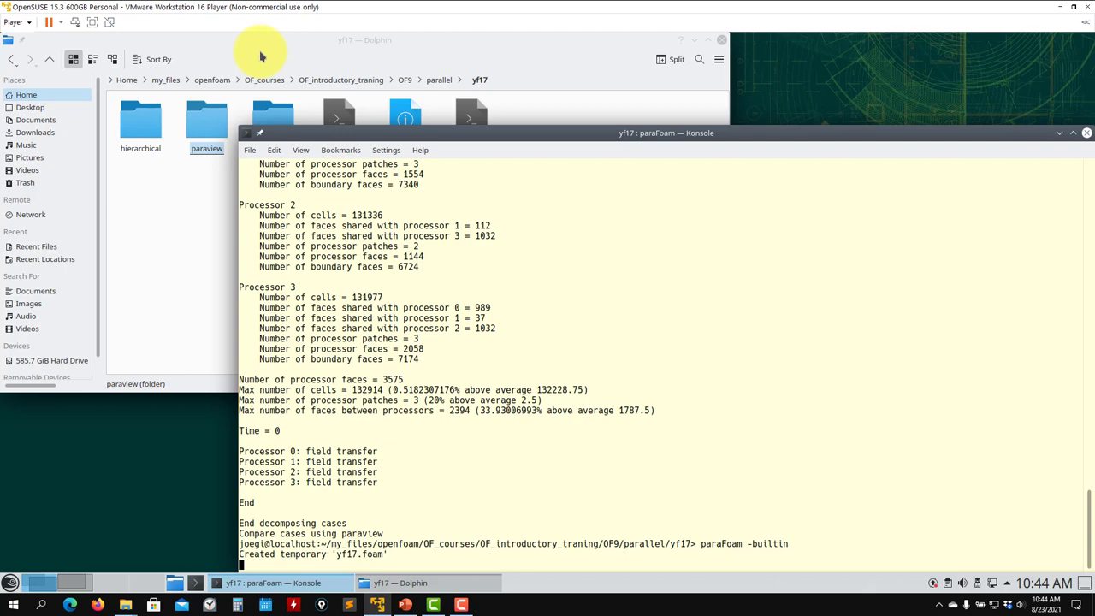
{"action": "left_click", "coordinate": [206, 189]}
{"action": "left_click_drag", "start_coordinate": [206, 128], "coordinate": [328, 276]}
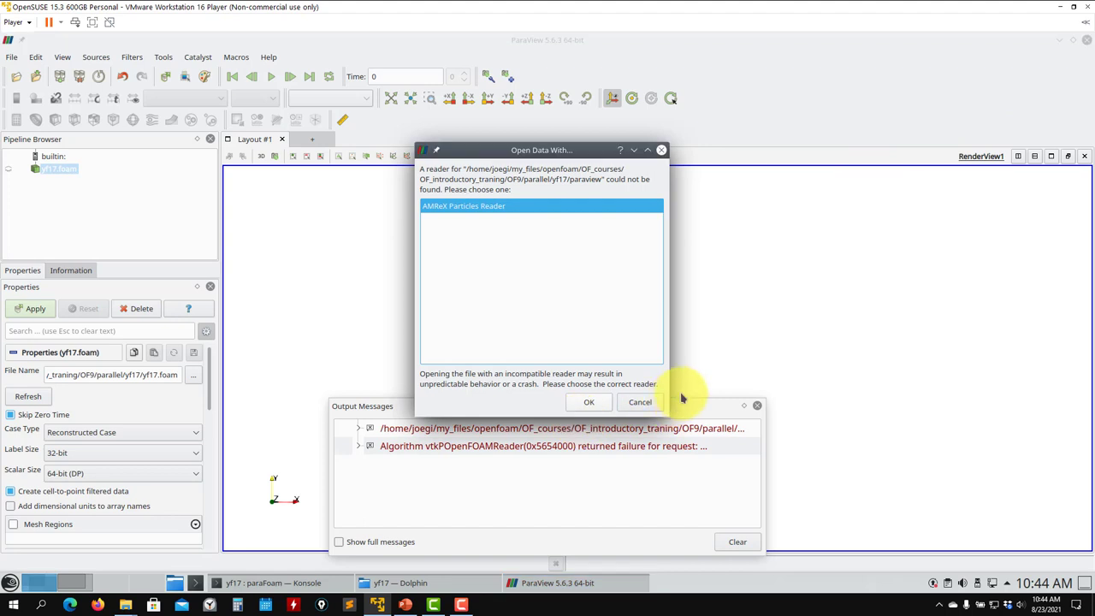
{"action": "left_click", "coordinate": [643, 403]}
{"action": "left_click", "coordinate": [757, 406]}
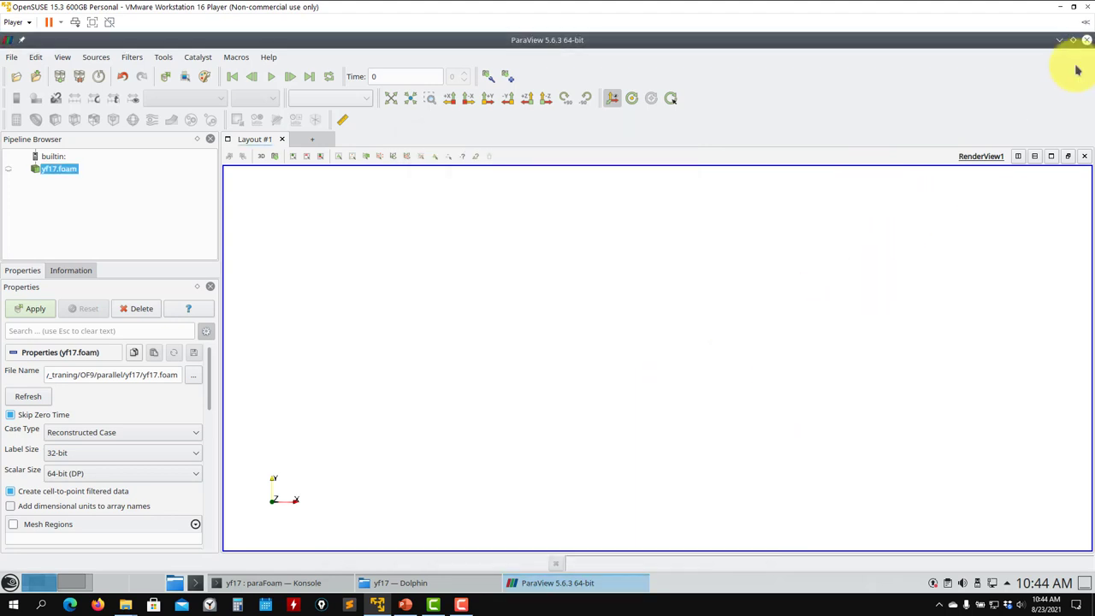
{"action": "left_click", "coordinate": [1086, 40]}
- Peek into the paraview folder, then relaunch paraFoam -builtin from Konsole
{"action": "double_click", "coordinate": [208, 128]}
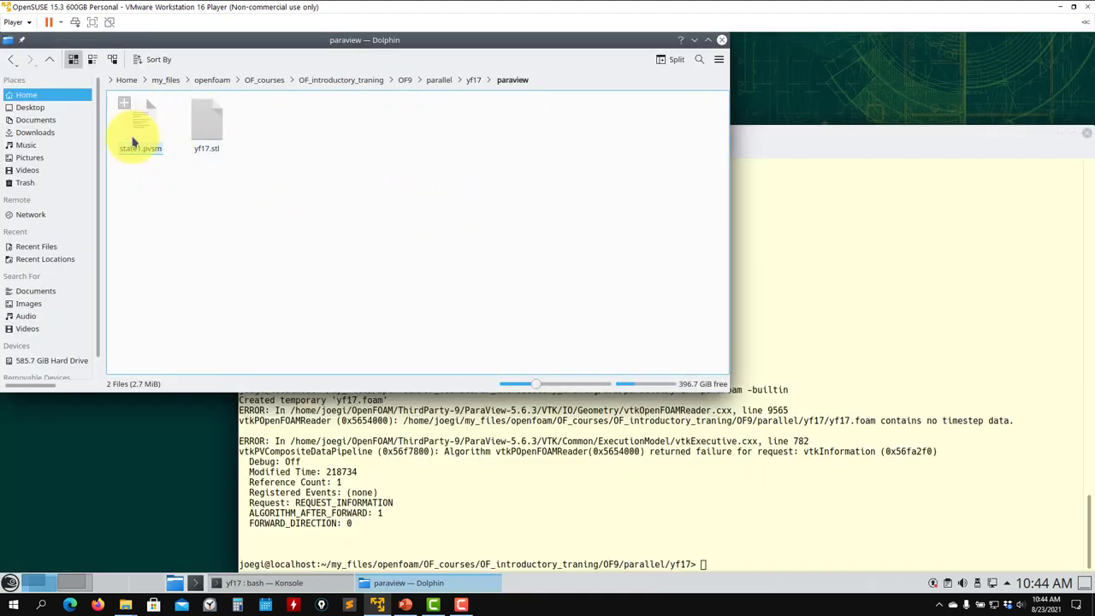
{"action": "left_click", "coordinate": [49, 59]}
{"action": "left_click", "coordinate": [629, 558]}
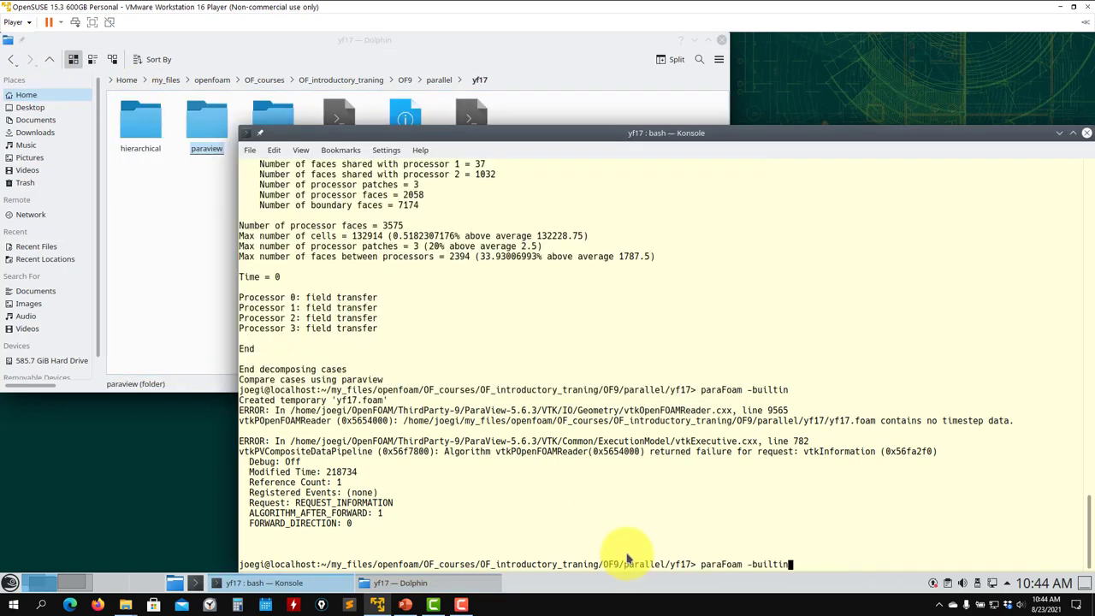
{"action": "key", "text": "Return"}
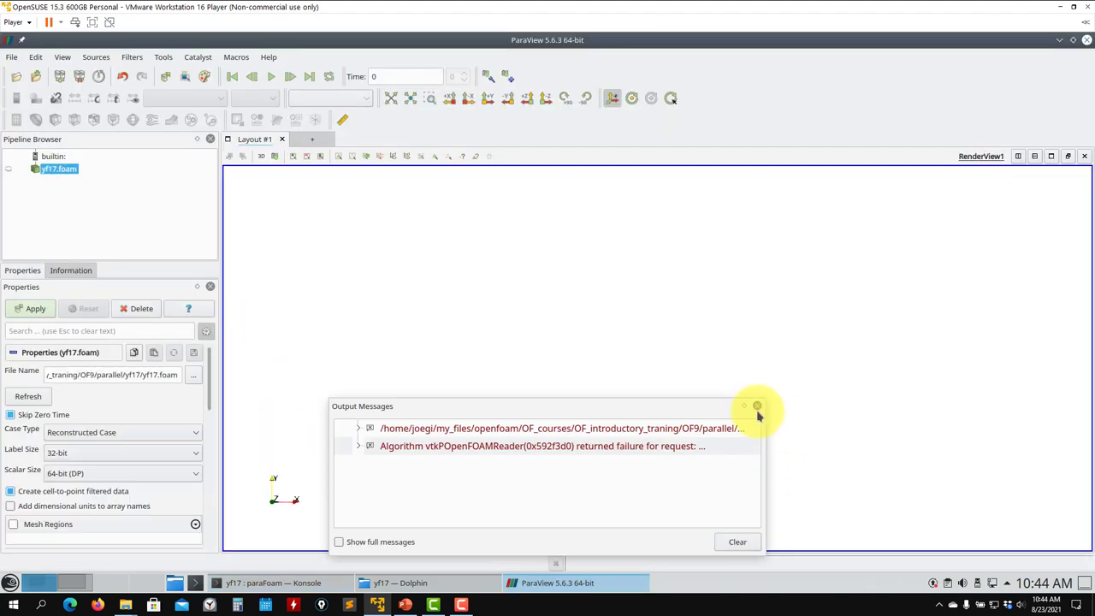
- Replace the empty yf17.foam source with paraview/yf17.stl, apply it, then hide it
{"action": "left_click", "coordinate": [757, 405]}
{"action": "left_click", "coordinate": [140, 308]}
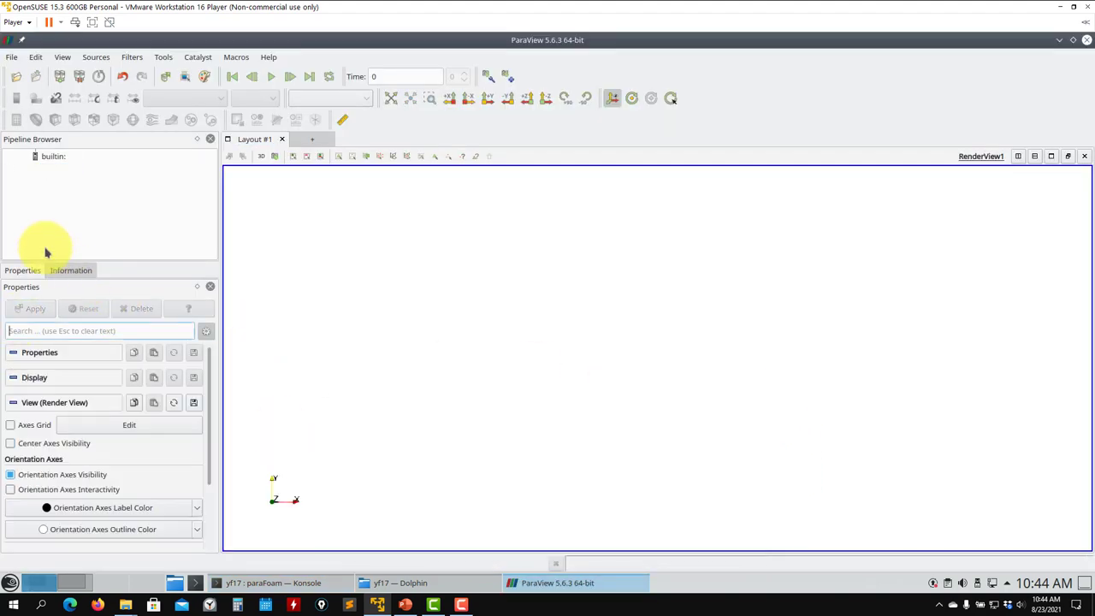
{"action": "left_click", "coordinate": [23, 81]}
{"action": "double_click", "coordinate": [402, 116]}
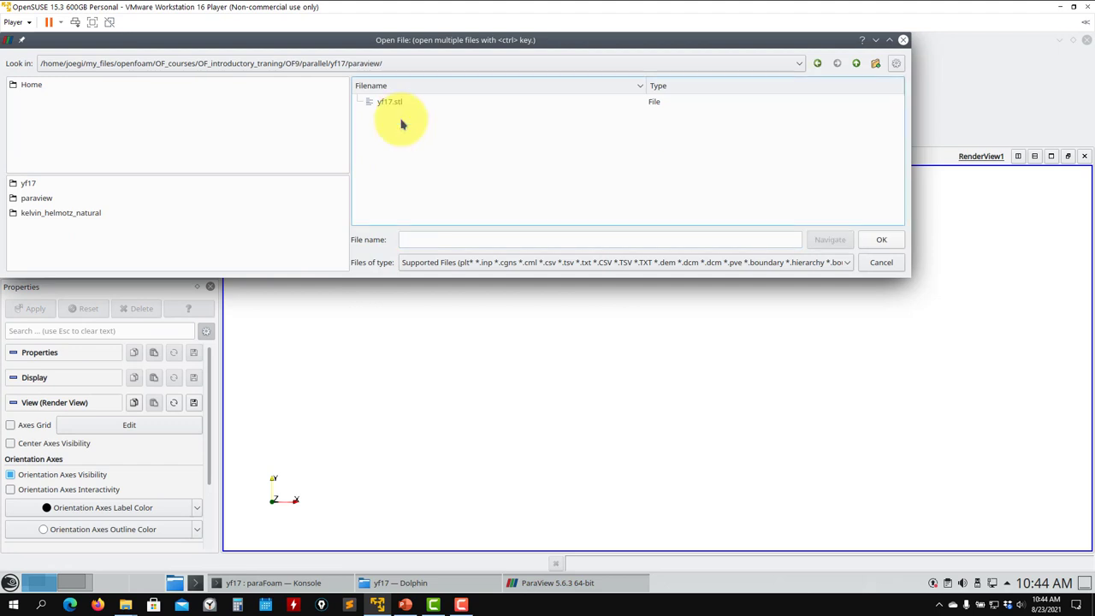
{"action": "left_click", "coordinate": [399, 105]}
{"action": "left_click", "coordinate": [877, 240]}
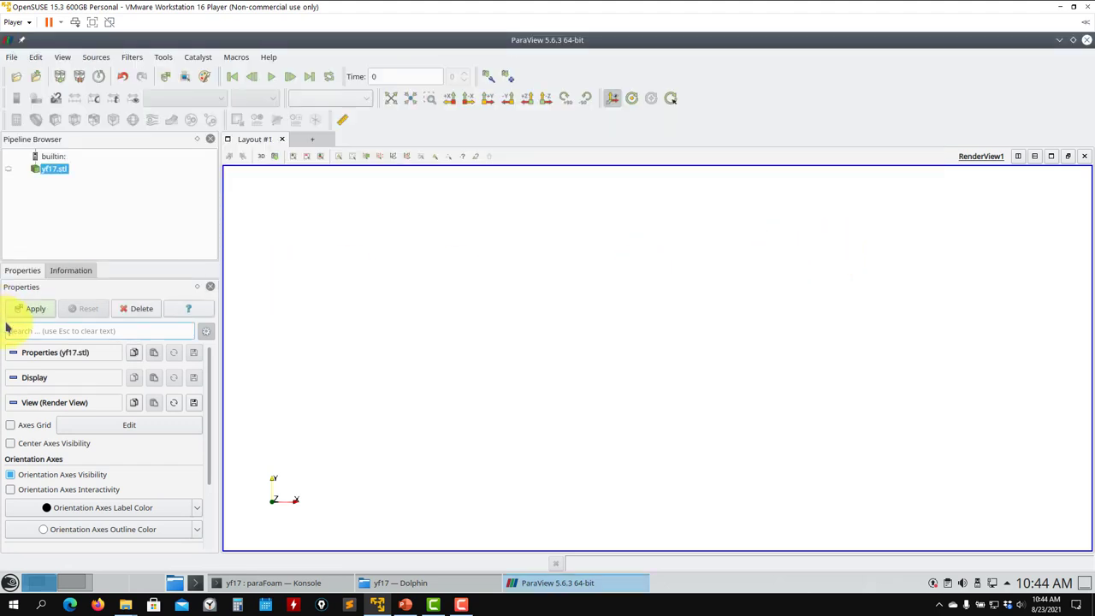
{"action": "left_click", "coordinate": [30, 309]}
{"action": "left_click_drag", "start_coordinate": [656, 291], "coordinate": [7, 168]}
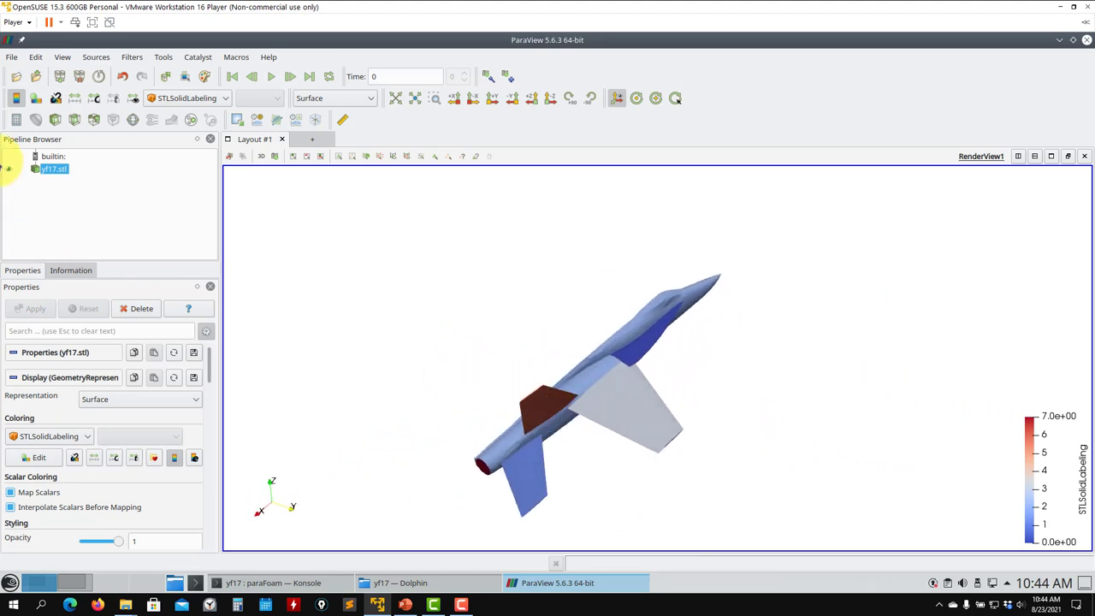
{"action": "left_click", "coordinate": [10, 170]}
- Load the state file paraview/state1.pvsm with the default load-state options
{"action": "left_click", "coordinate": [17, 78]}
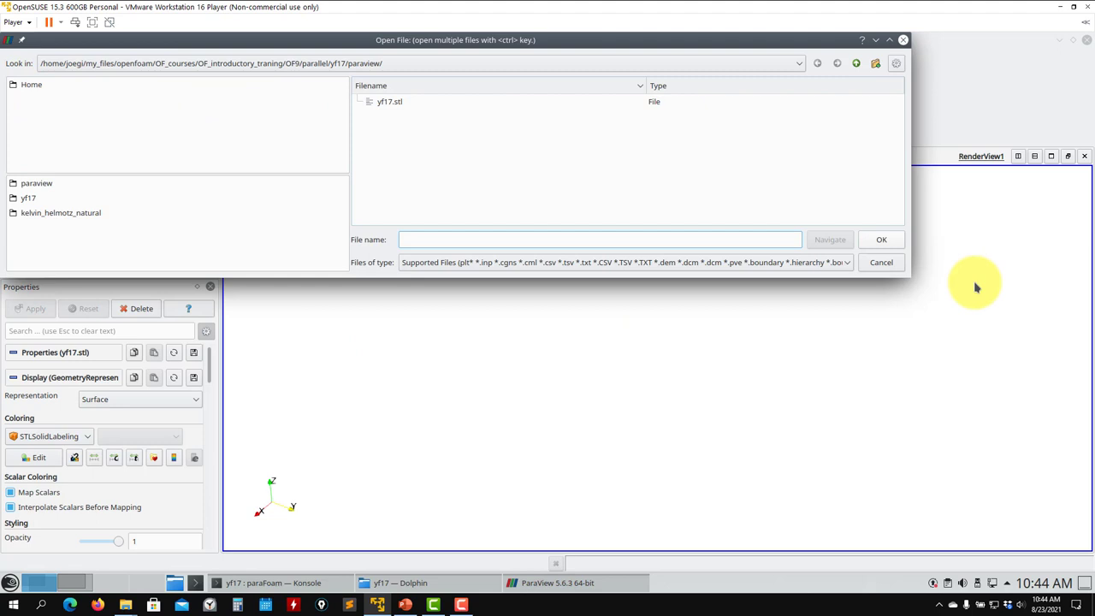
{"action": "left_click", "coordinate": [894, 268]}
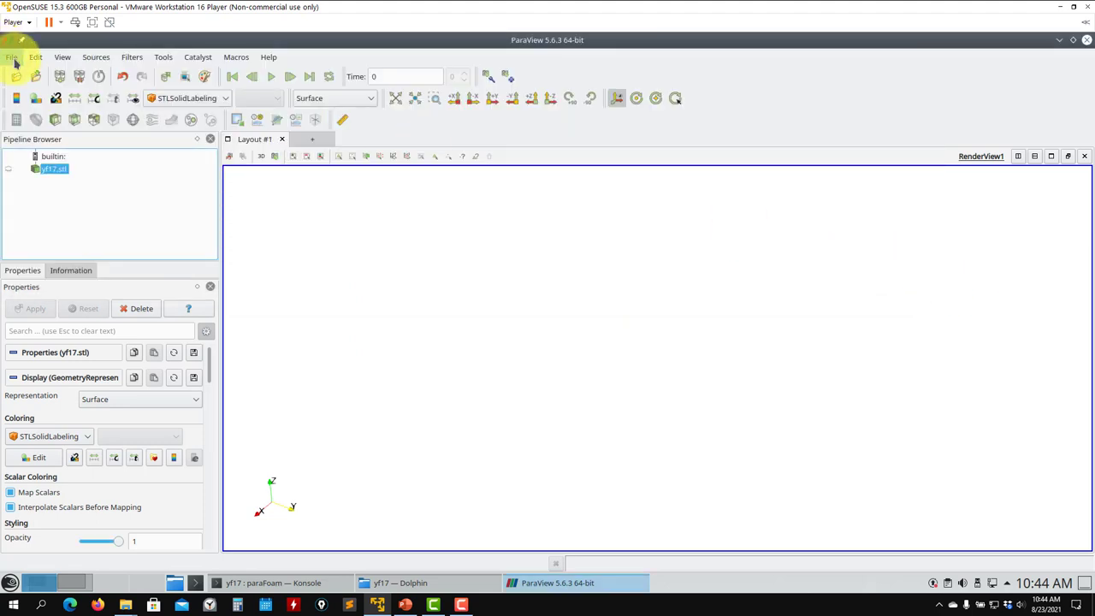
{"action": "left_click", "coordinate": [13, 58]}
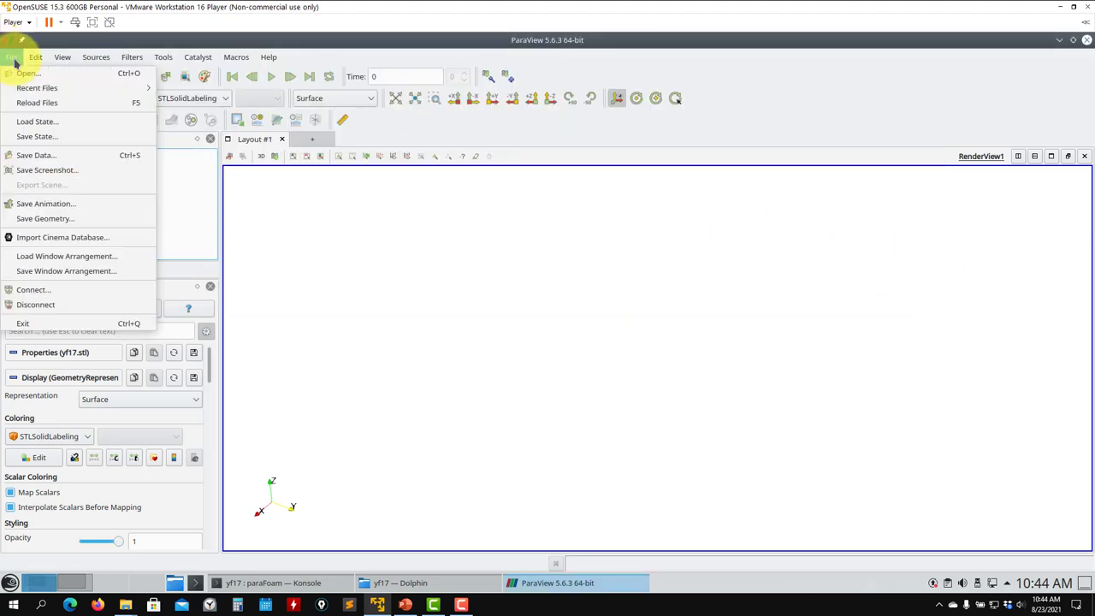
{"action": "left_click", "coordinate": [49, 128]}
{"action": "double_click", "coordinate": [397, 117]}
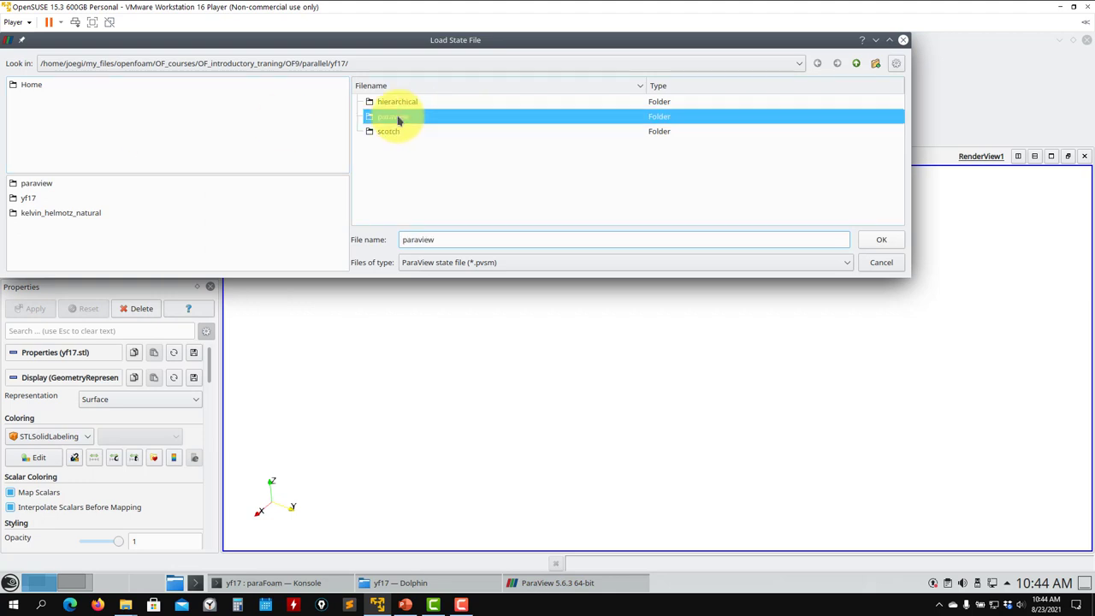
{"action": "left_click", "coordinate": [398, 104]}
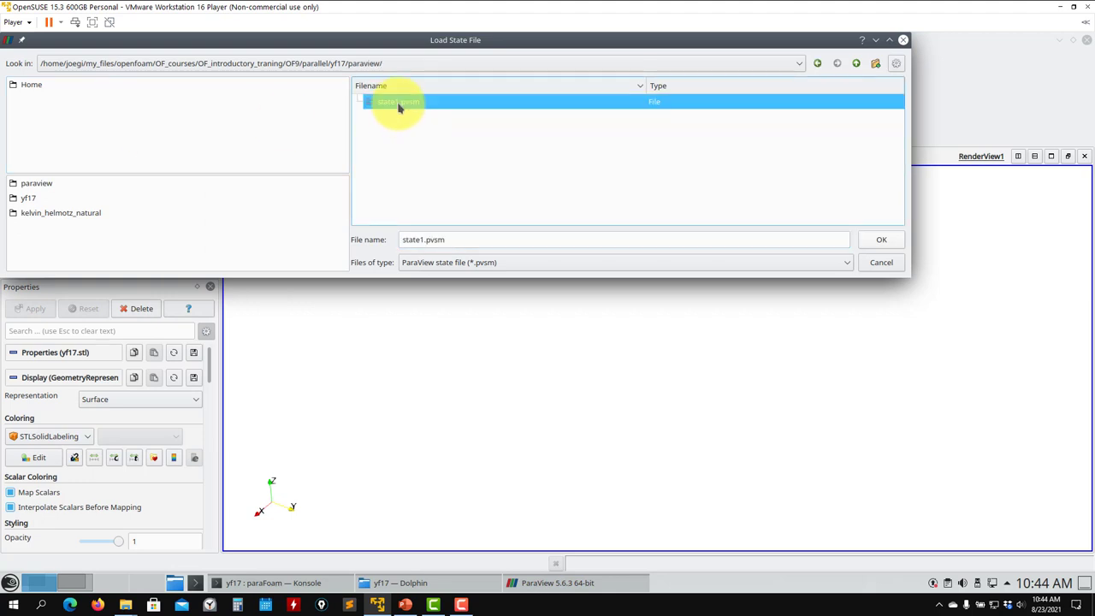
{"action": "left_click", "coordinate": [899, 243]}
{"action": "left_click", "coordinate": [673, 374]}
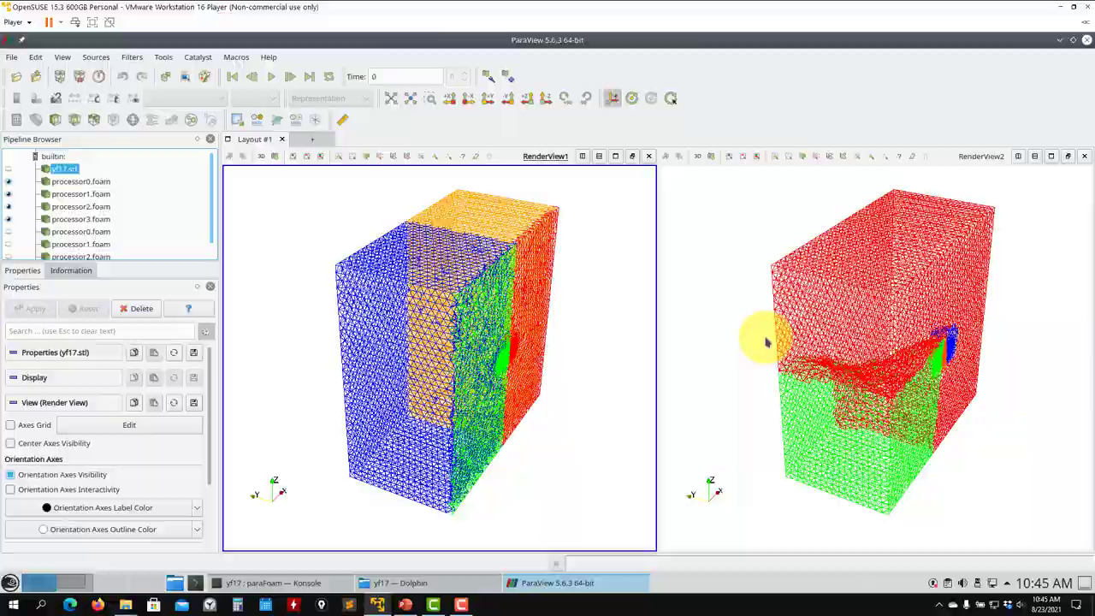
- Orbit and zoom the linked yf17 meshes, rotating from both the left and right views
{"action": "left_click_drag", "start_coordinate": [503, 426], "coordinate": [469, 250]}
{"action": "scroll", "coordinate": [454, 308], "scroll_direction": "up", "scroll_amount": 5}
{"action": "left_click_drag", "start_coordinate": [448, 350], "coordinate": [447, 430]}
{"action": "scroll", "coordinate": [447, 430], "scroll_direction": "down", "scroll_amount": 6}
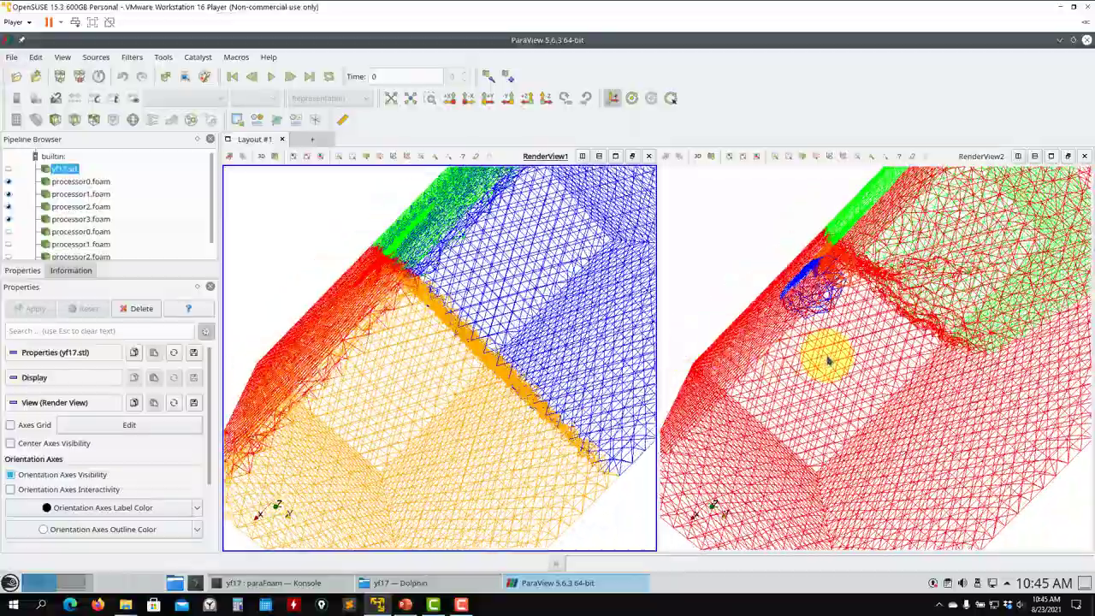
{"action": "left_click_drag", "start_coordinate": [828, 362], "coordinate": [890, 385]}
{"action": "left_click_drag", "start_coordinate": [554, 385], "coordinate": [484, 377]}
{"action": "left_click_drag", "start_coordinate": [753, 368], "coordinate": [899, 358]}
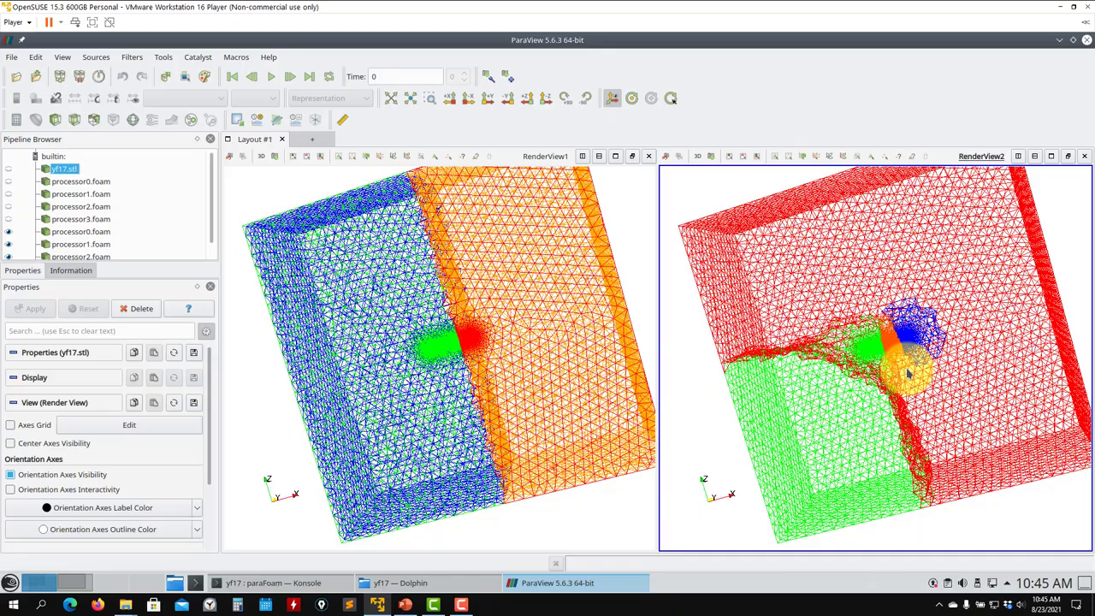
- Tilt and turn the box meshes to further orientations to compare the partitions
{"action": "scroll", "coordinate": [827, 366], "scroll_direction": "up", "scroll_amount": 5}
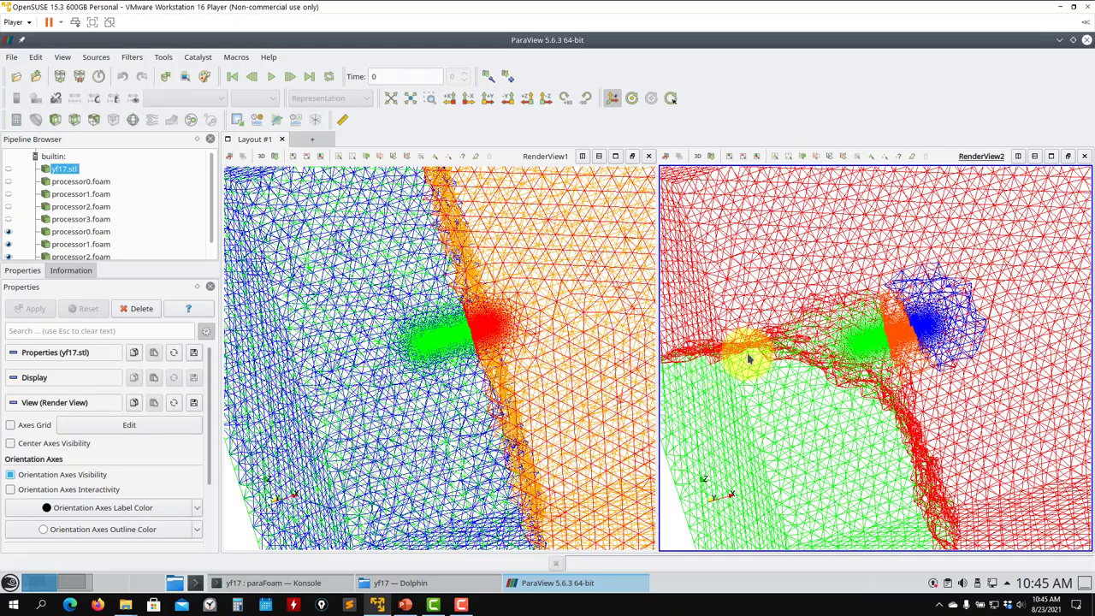
{"action": "scroll", "coordinate": [909, 451], "scroll_direction": "down", "scroll_amount": 5}
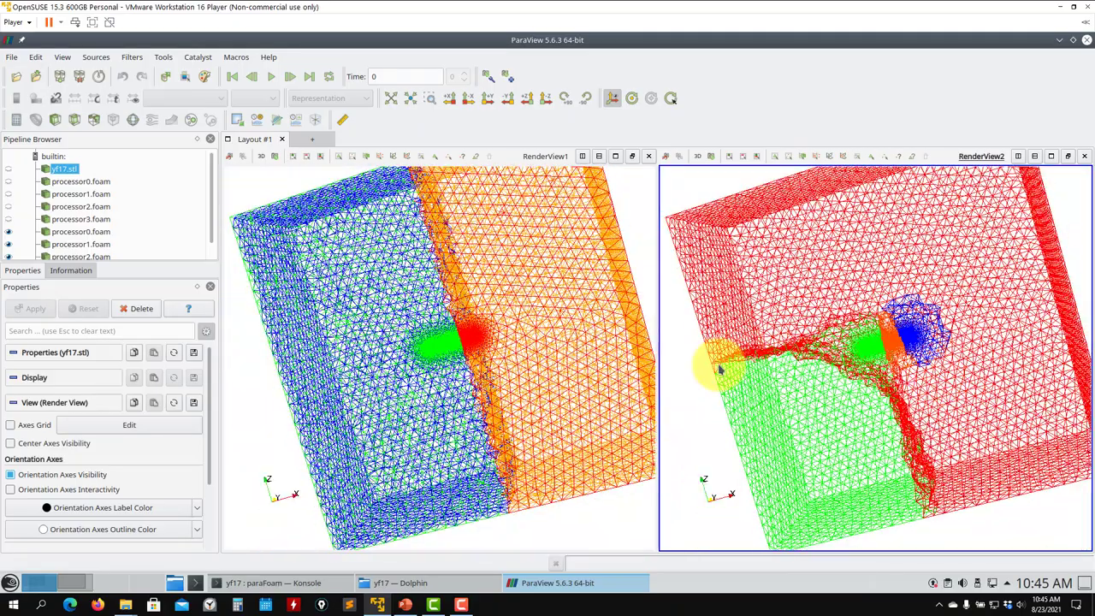
{"action": "left_click_drag", "start_coordinate": [925, 381], "coordinate": [990, 361]}
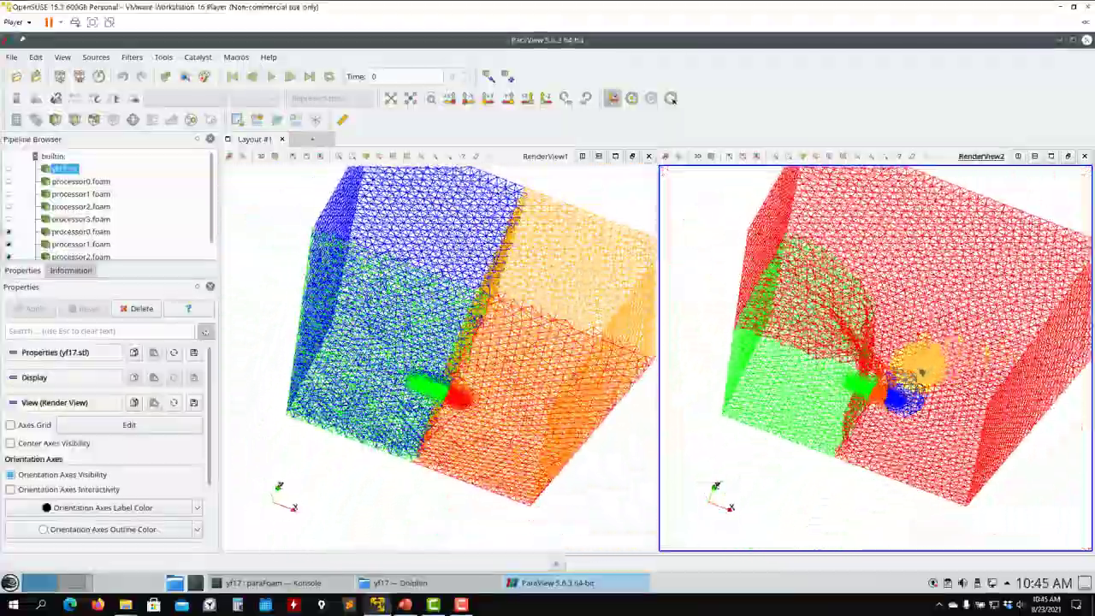
{"action": "left_click_drag", "start_coordinate": [895, 430], "coordinate": [890, 439]}
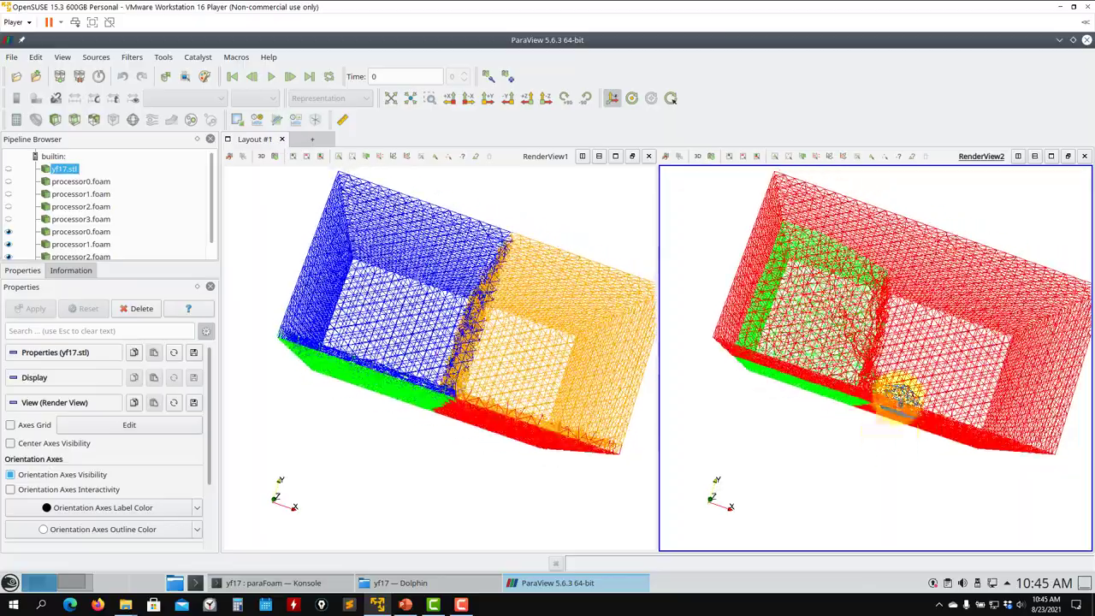
{"action": "left_click_drag", "start_coordinate": [898, 395], "coordinate": [893, 366]}
{"action": "left_click_drag", "start_coordinate": [526, 344], "coordinate": [557, 448]}
{"action": "left_click_drag", "start_coordinate": [492, 434], "coordinate": [482, 384]}
{"action": "left_click_drag", "start_coordinate": [462, 338], "coordinate": [276, 262]}
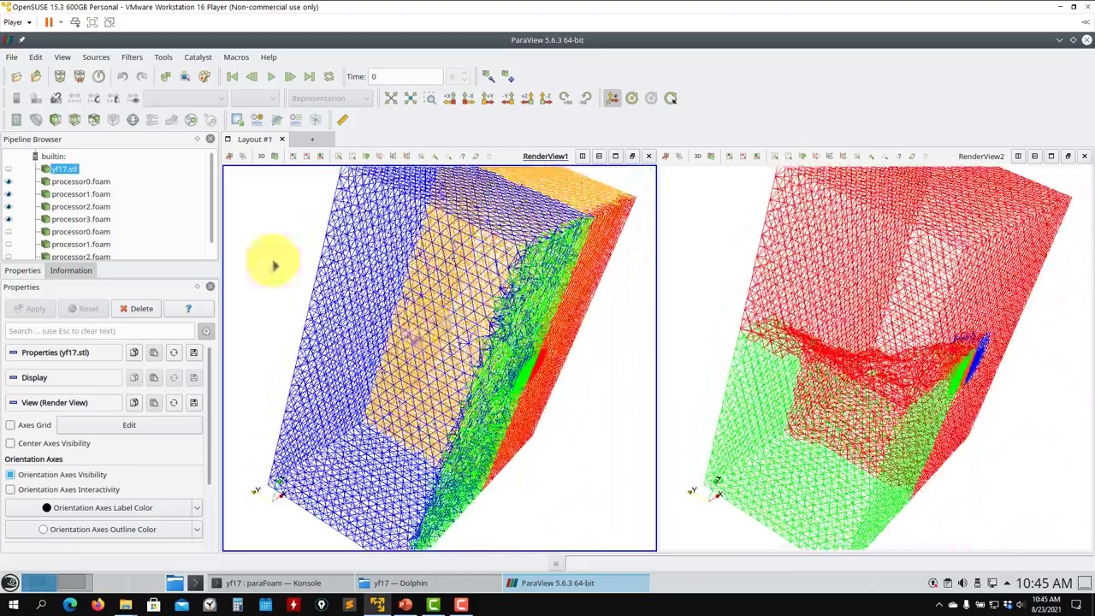
- Set hierarchical processor0 through processor3 to Surface With Edges representation
{"action": "left_click", "coordinate": [72, 182]}
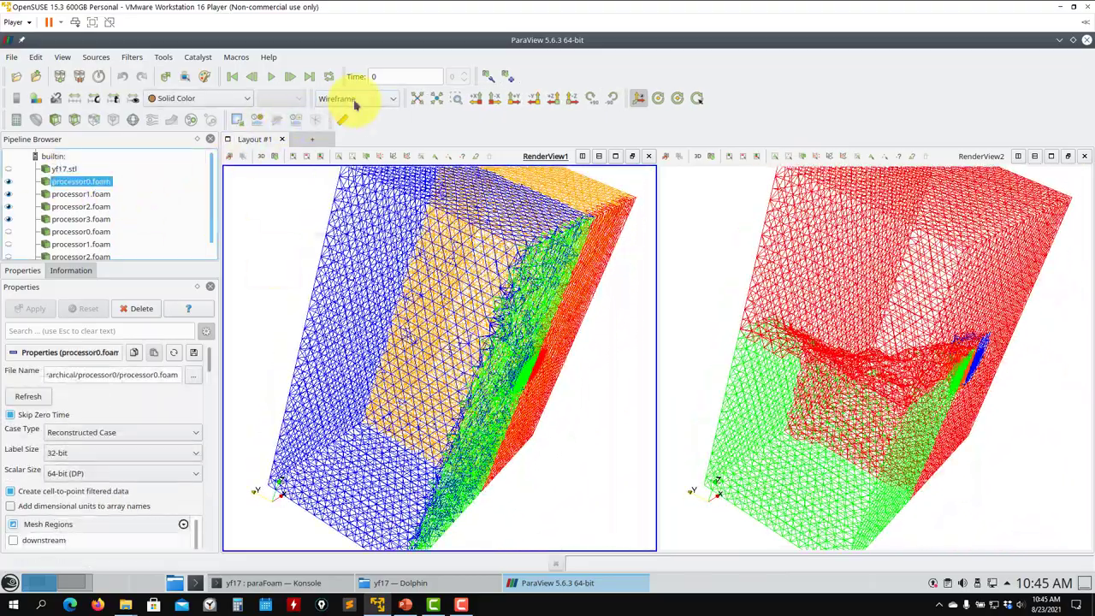
{"action": "left_click", "coordinate": [361, 198]}
{"action": "left_click", "coordinate": [79, 193]}
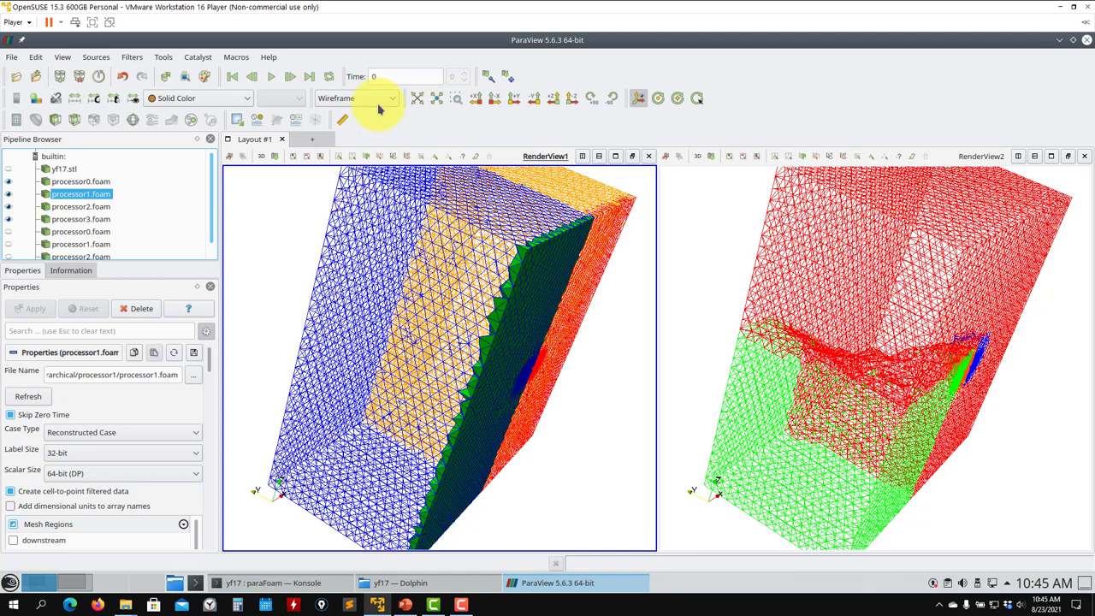
{"action": "left_click", "coordinate": [376, 98]}
{"action": "left_click", "coordinate": [357, 197]}
{"action": "left_click", "coordinate": [79, 207]}
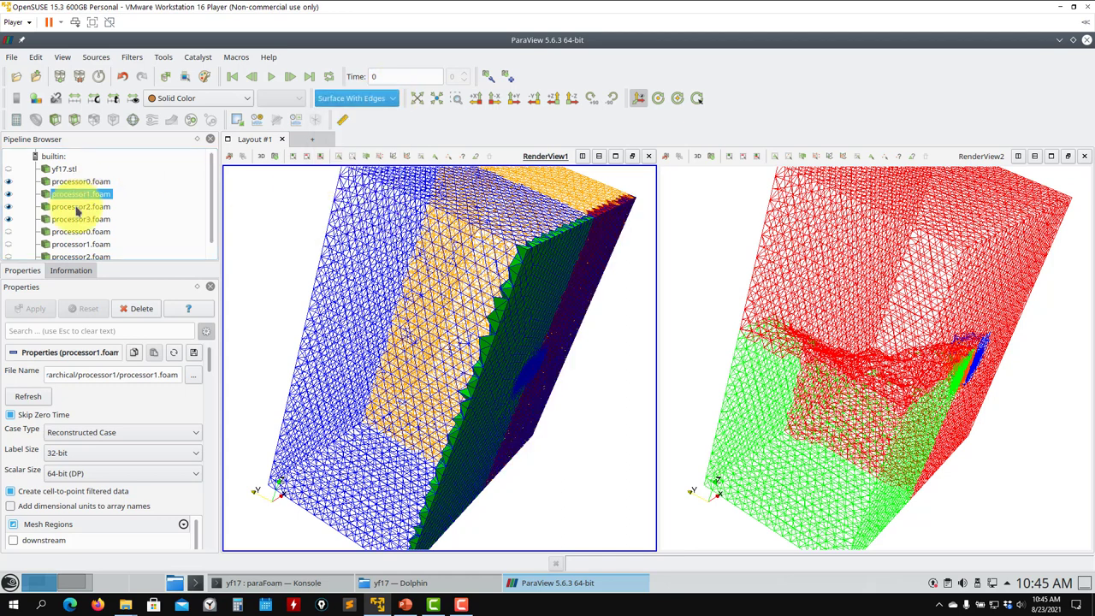
{"action": "left_click", "coordinate": [356, 98]}
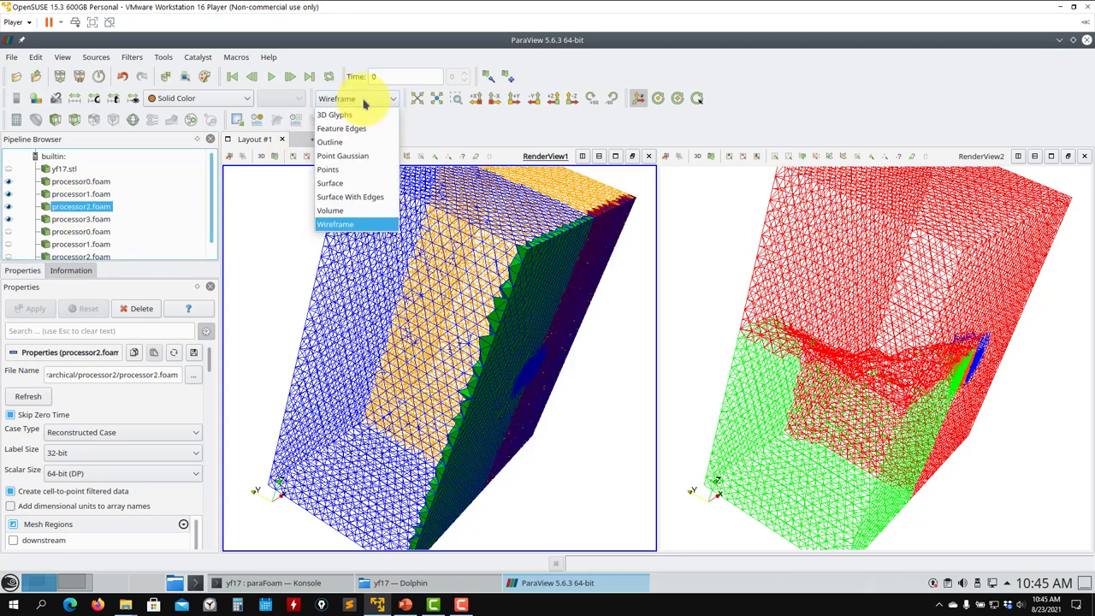
{"action": "left_click", "coordinate": [370, 198]}
{"action": "left_click", "coordinate": [86, 220]}
{"action": "left_click", "coordinate": [357, 98]}
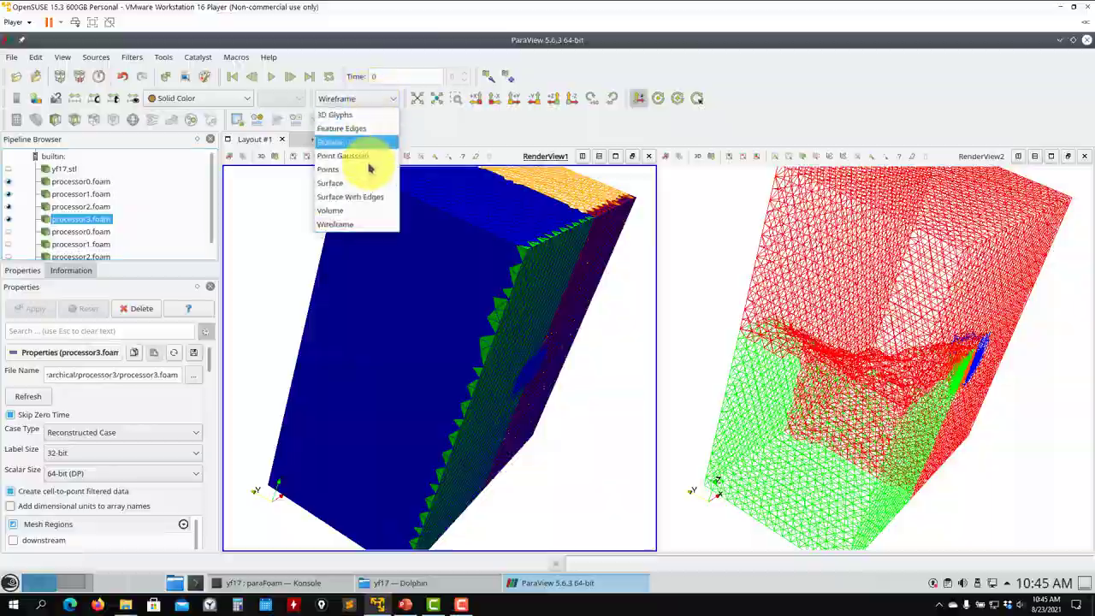
{"action": "left_click", "coordinate": [358, 198]}
- Hide hierarchical processor3.foam and rotate both meshes to inspect the inner partitions
{"action": "left_click_drag", "start_coordinate": [518, 329], "coordinate": [530, 297]}
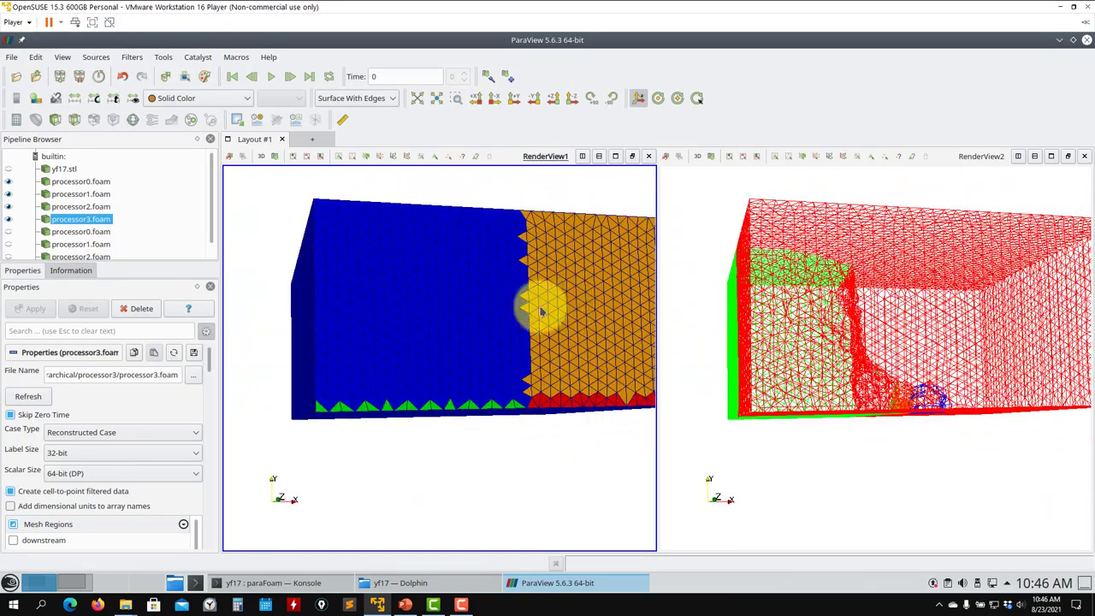
{"action": "left_click_drag", "start_coordinate": [472, 317], "coordinate": [518, 276]}
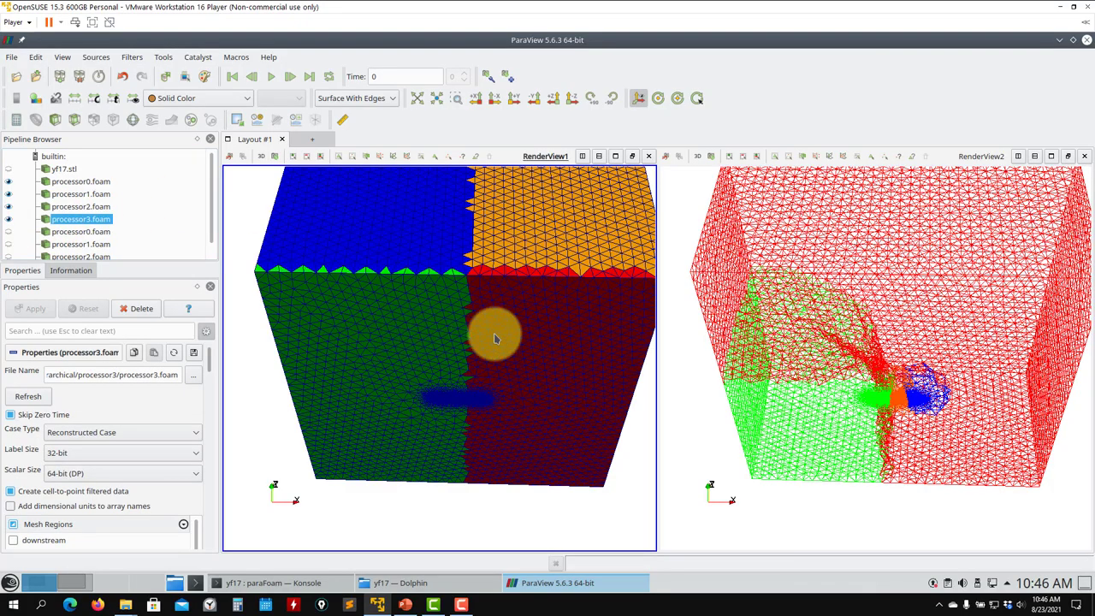
{"action": "left_click", "coordinate": [8, 219]}
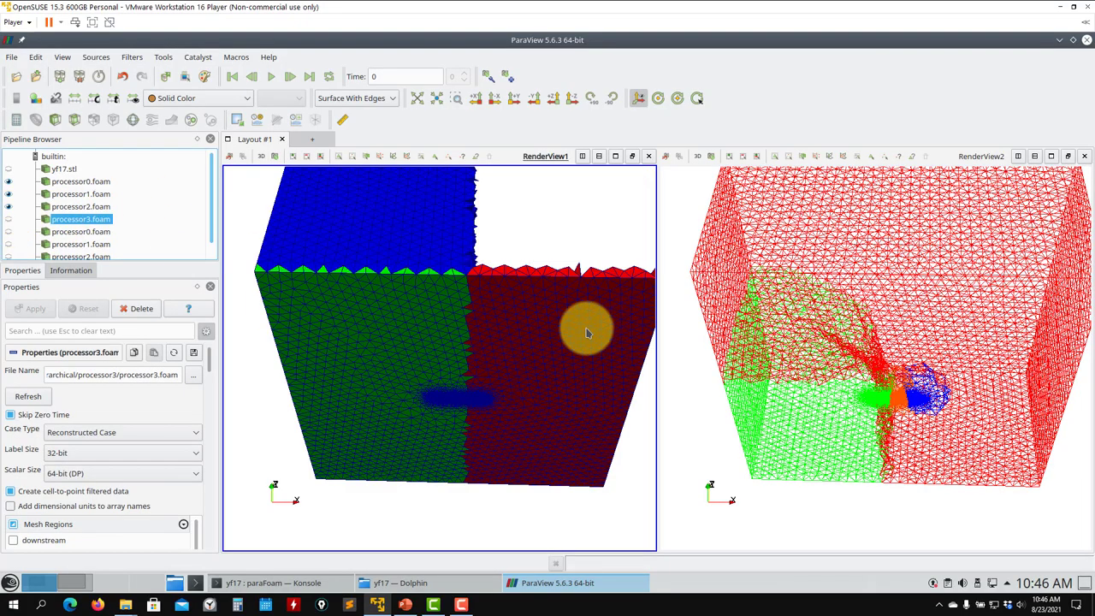
{"action": "left_click_drag", "start_coordinate": [581, 328], "coordinate": [443, 286]}
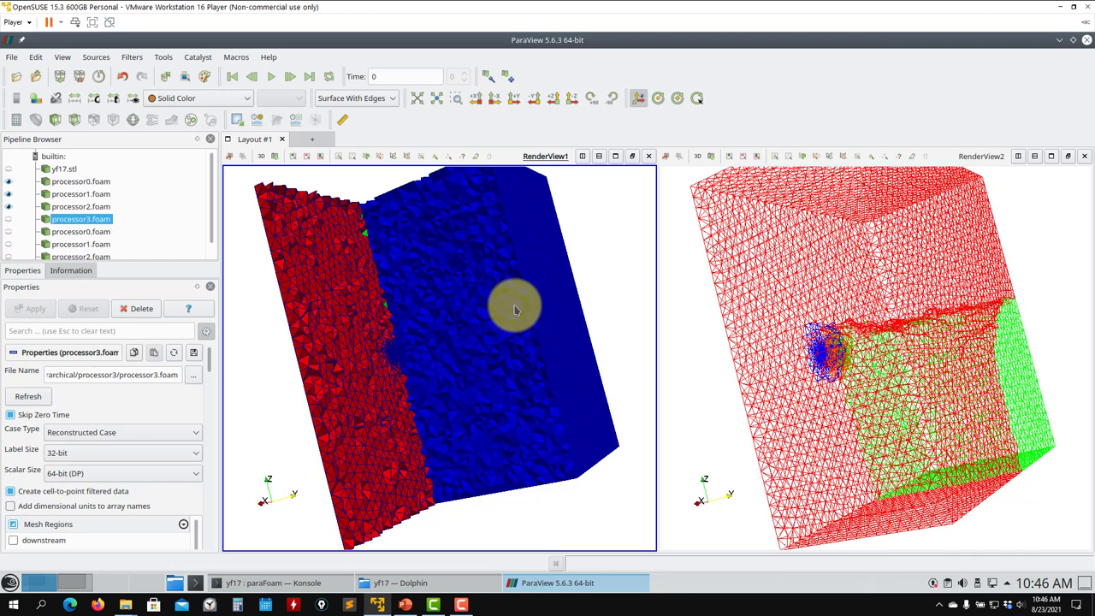
{"action": "left_click_drag", "start_coordinate": [540, 333], "coordinate": [547, 338]}
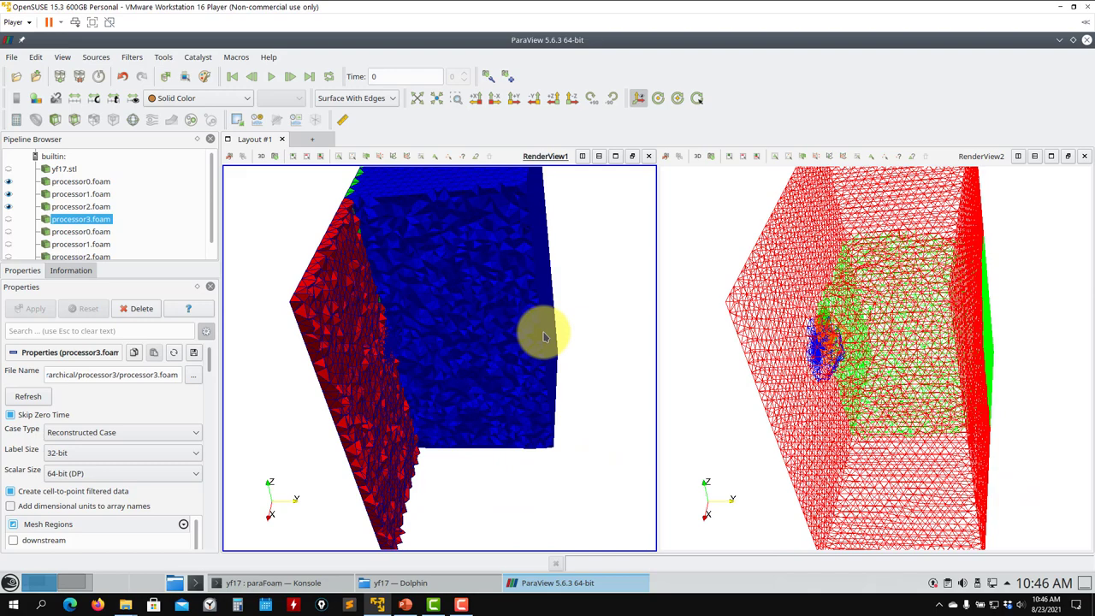
{"action": "left_click_drag", "start_coordinate": [544, 336], "coordinate": [598, 291]}
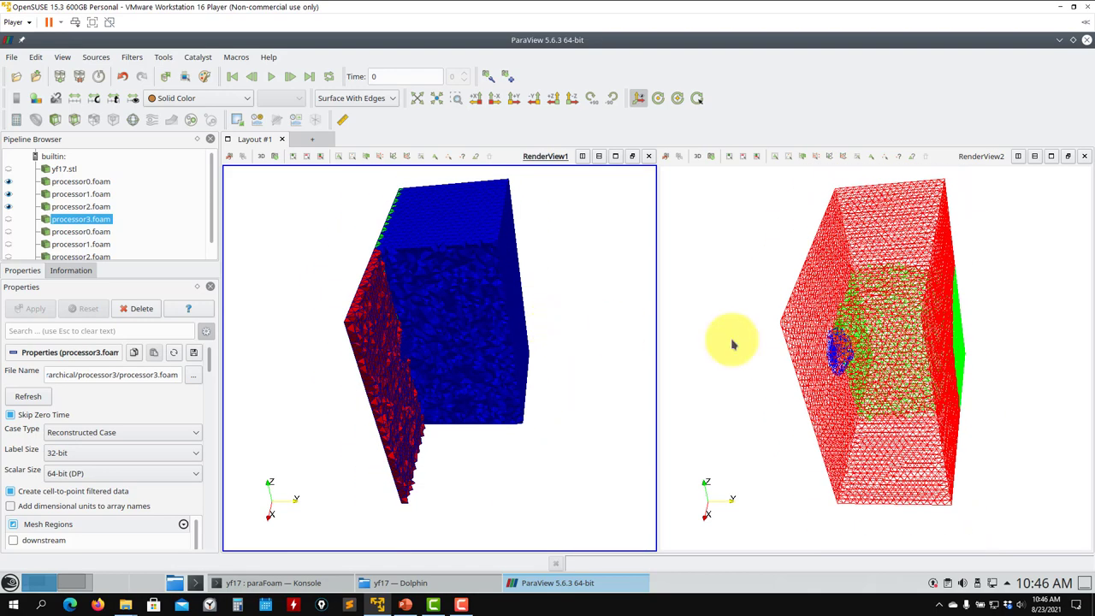
{"action": "scroll", "coordinate": [868, 385], "scroll_direction": "up", "scroll_amount": 5}
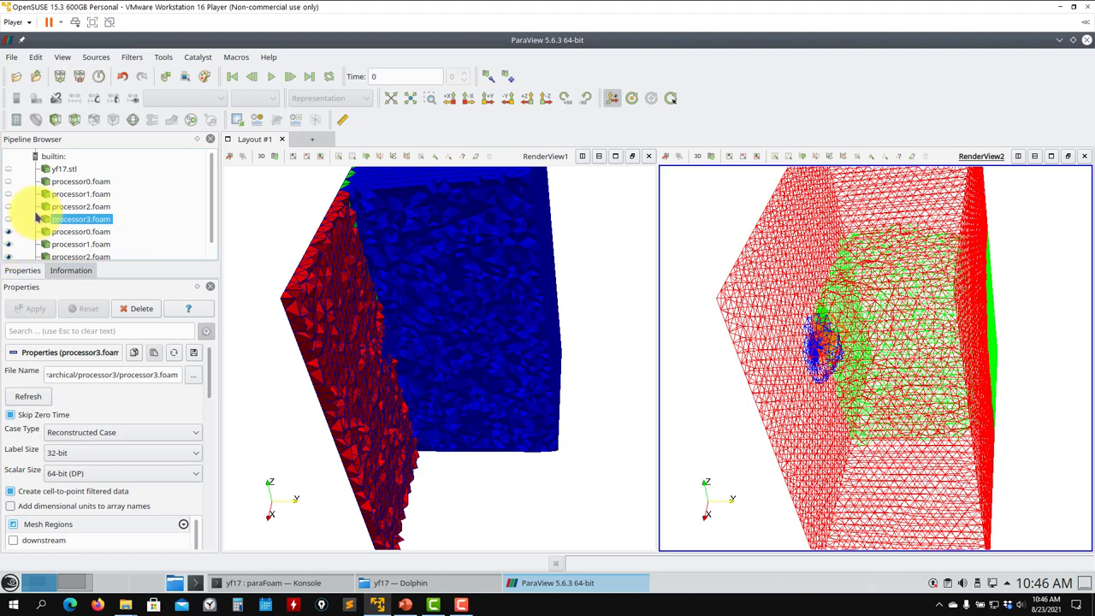
- Set scotch processor0 through processor3 to Surface With Edges representation
{"action": "scroll", "coordinate": [75, 219], "scroll_direction": "down", "scroll_amount": 1}
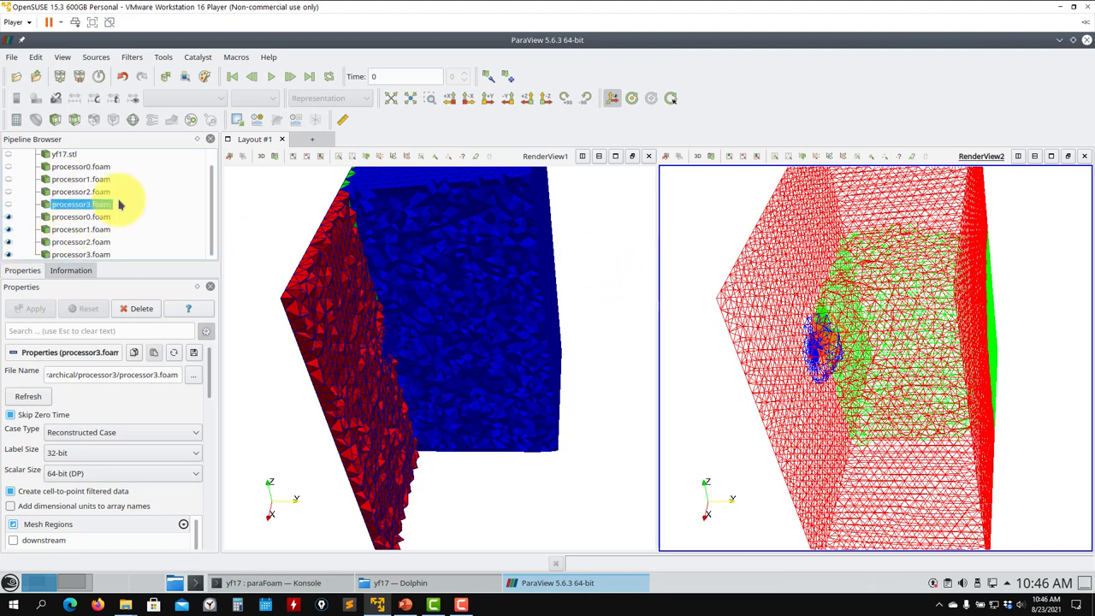
{"action": "left_click", "coordinate": [82, 216]}
{"action": "left_click", "coordinate": [351, 97]}
{"action": "left_click", "coordinate": [366, 207]}
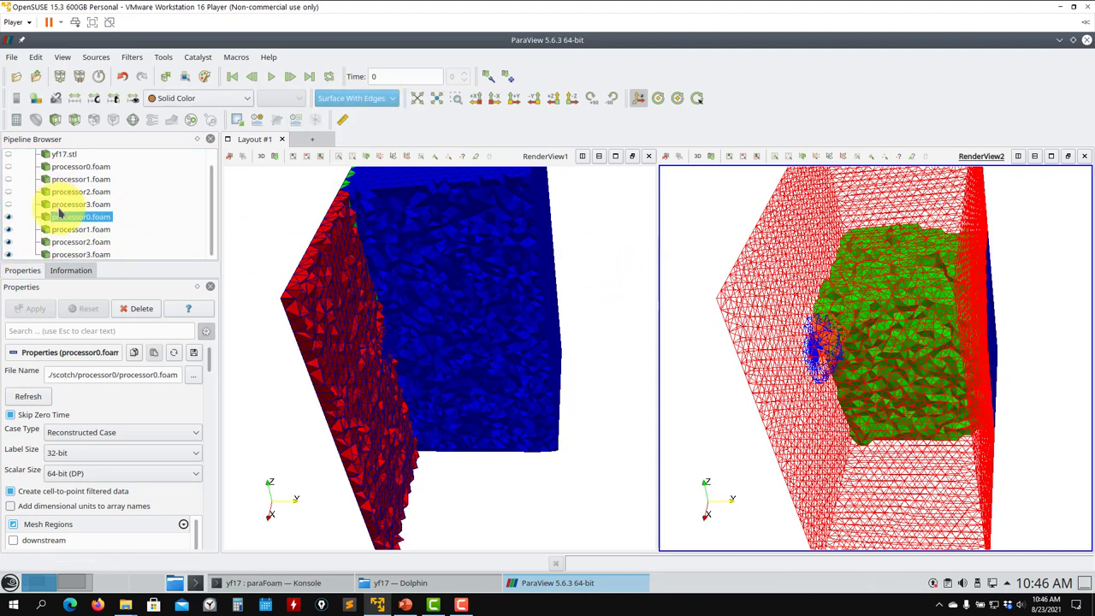
{"action": "left_click", "coordinate": [64, 229]}
{"action": "left_click", "coordinate": [361, 100]}
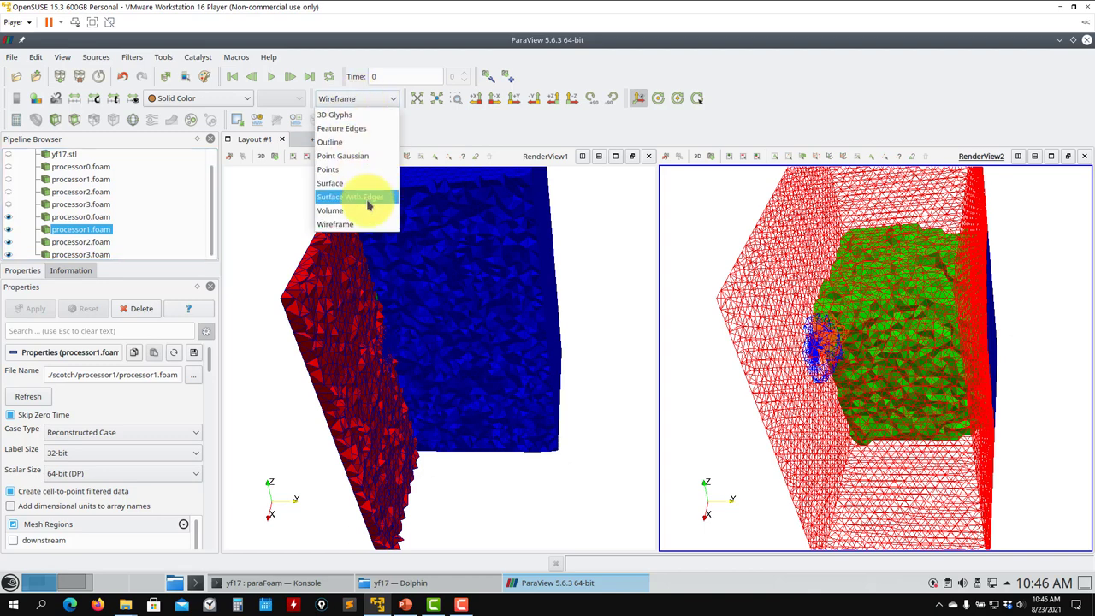
{"action": "left_click", "coordinate": [368, 206]}
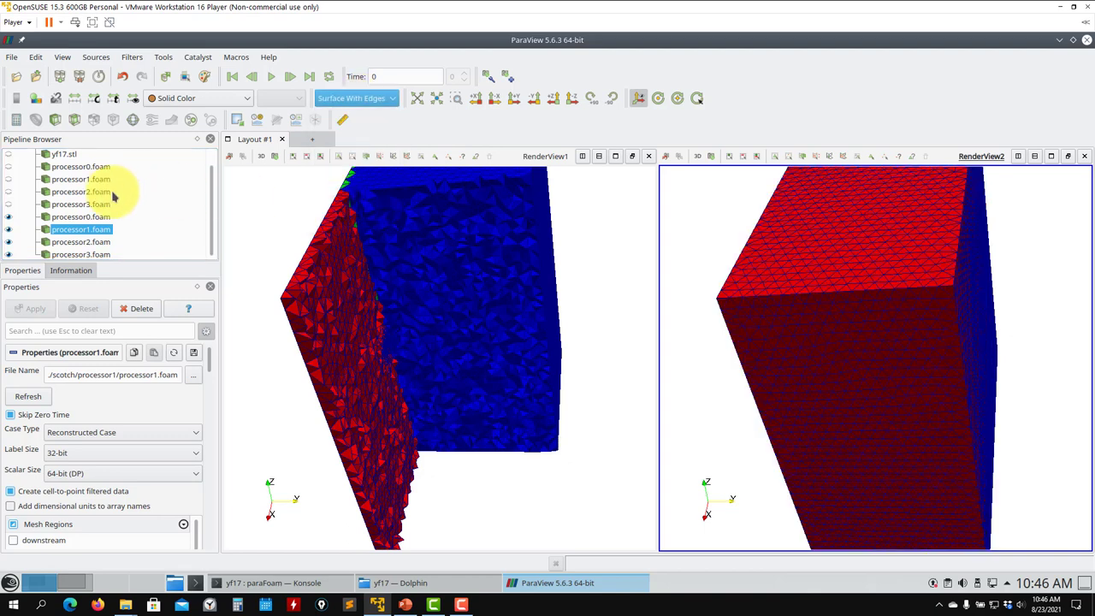
{"action": "left_click", "coordinate": [85, 244]}
{"action": "left_click", "coordinate": [360, 99]}
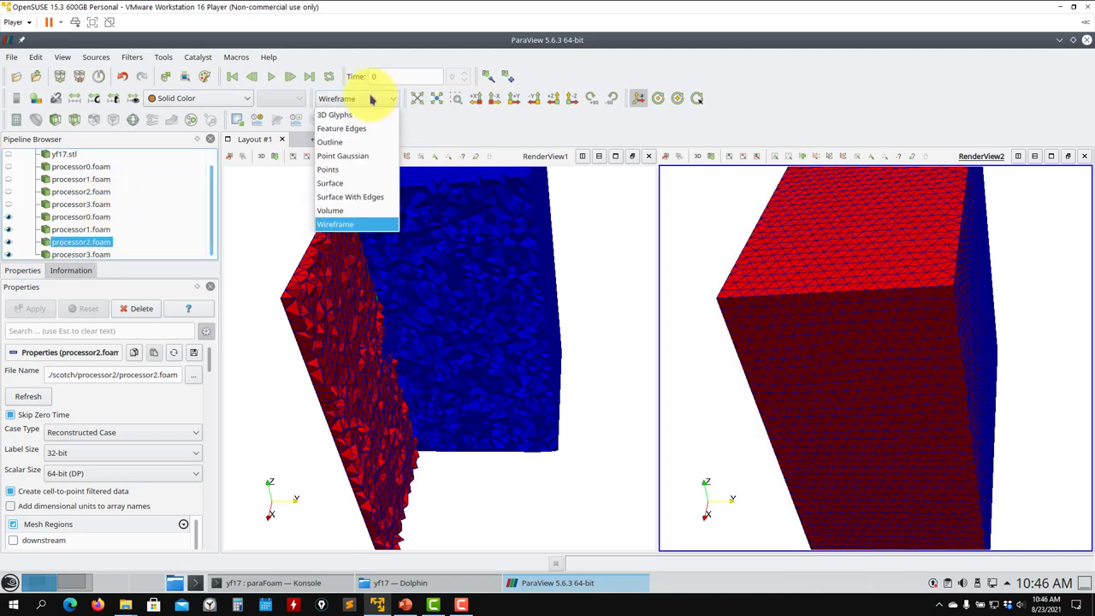
{"action": "left_click", "coordinate": [365, 204]}
{"action": "left_click", "coordinate": [90, 255]}
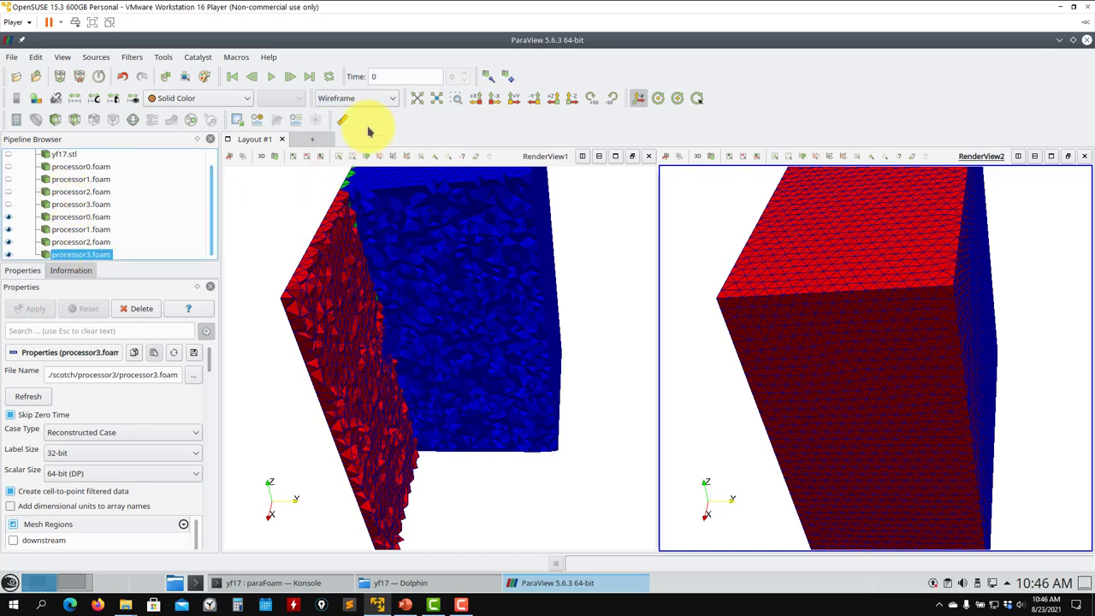
{"action": "left_click", "coordinate": [382, 101]}
{"action": "left_click", "coordinate": [350, 203]}
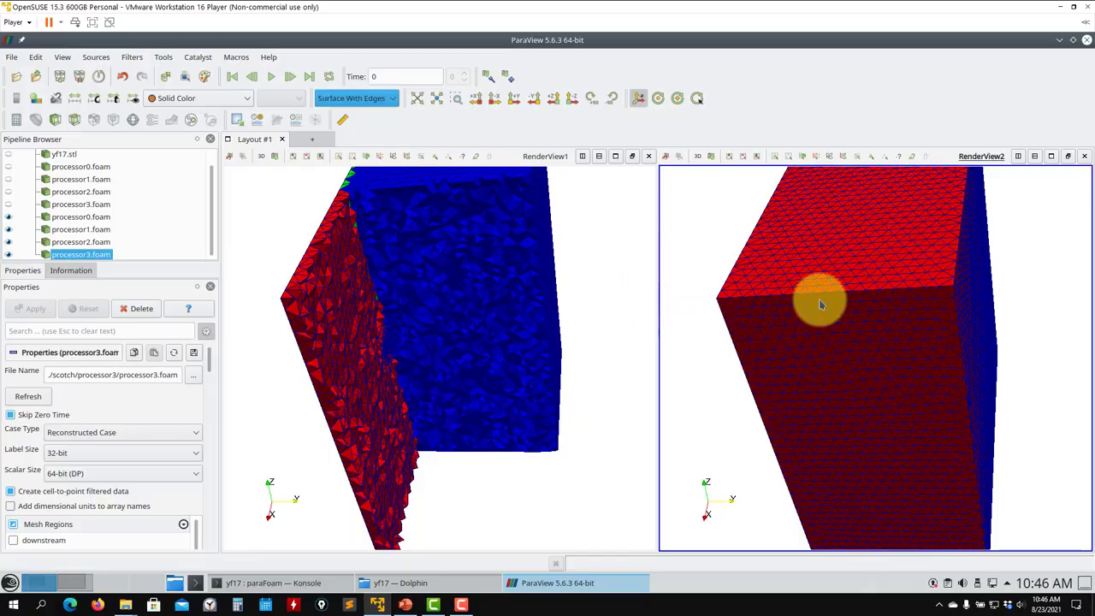
- Hide scotch processor1.foam and rotate the views around the exposed green partition
{"action": "left_click_drag", "start_coordinate": [819, 300], "coordinate": [814, 342]}
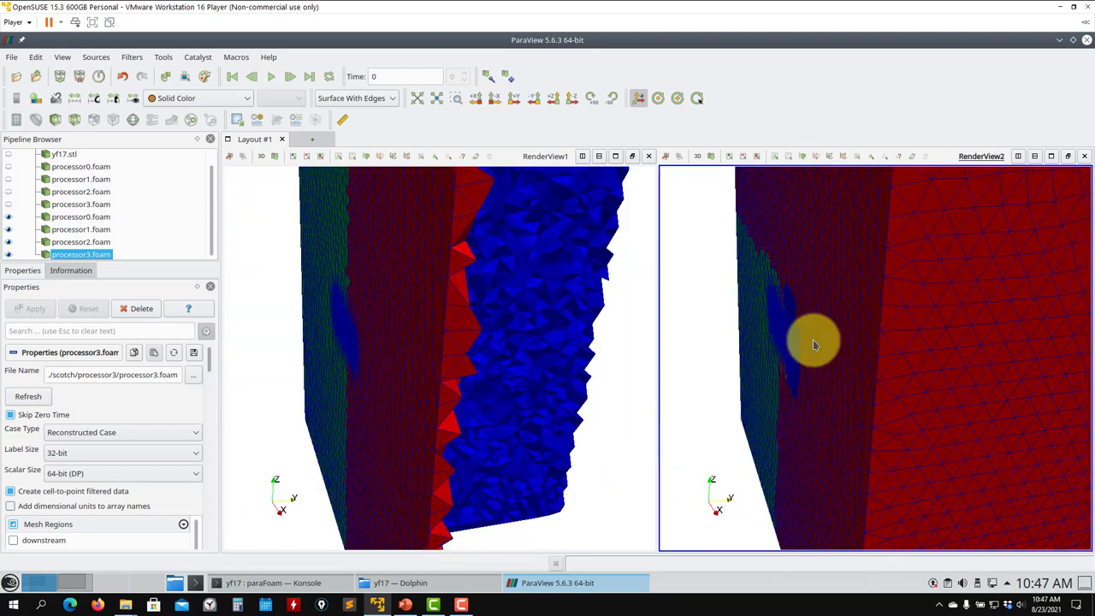
{"action": "left_click", "coordinate": [10, 239]}
{"action": "left_click_drag", "start_coordinate": [772, 391], "coordinate": [1006, 270]}
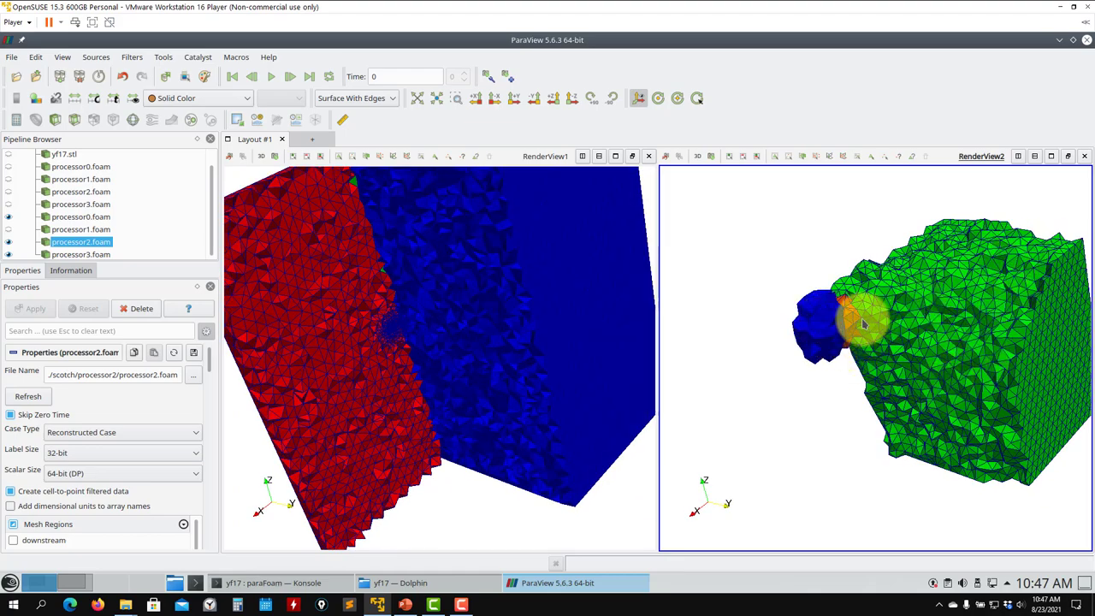
{"action": "mouse_move", "coordinate": [851, 338]}
{"action": "left_mouse_down"}
{"action": "mouse_move", "coordinate": [921, 342]}
{"action": "mouse_move", "coordinate": [850, 322]}
{"action": "left_mouse_up"}
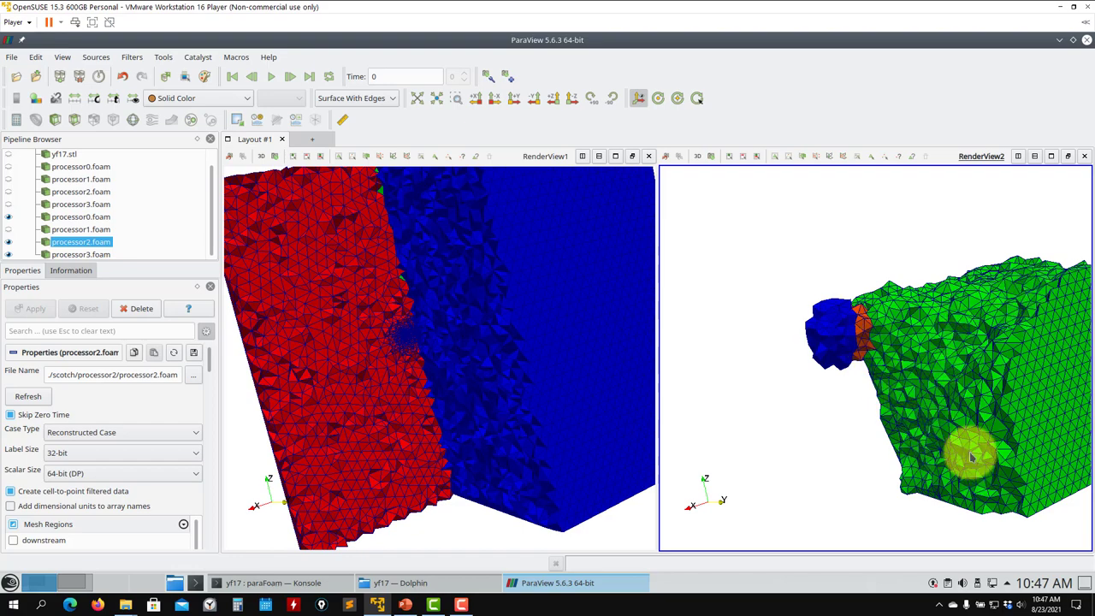
{"action": "left_click_drag", "start_coordinate": [994, 272], "coordinate": [946, 354]}
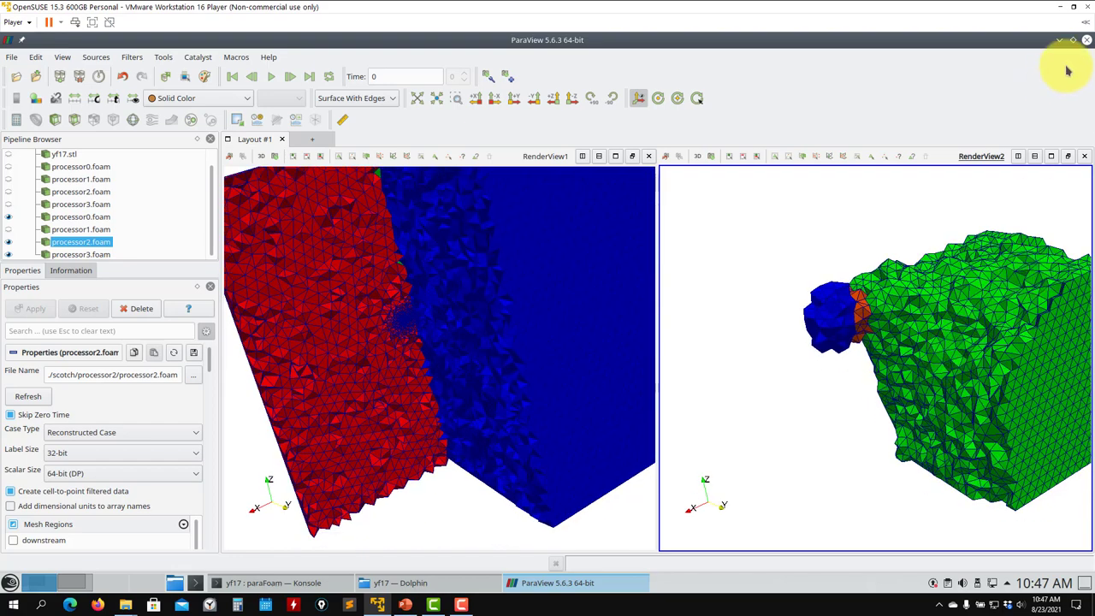
- Close ParaView, list the yf17 folder and enter the hierarchical case in Konsole
{"action": "left_click", "coordinate": [1084, 42]}
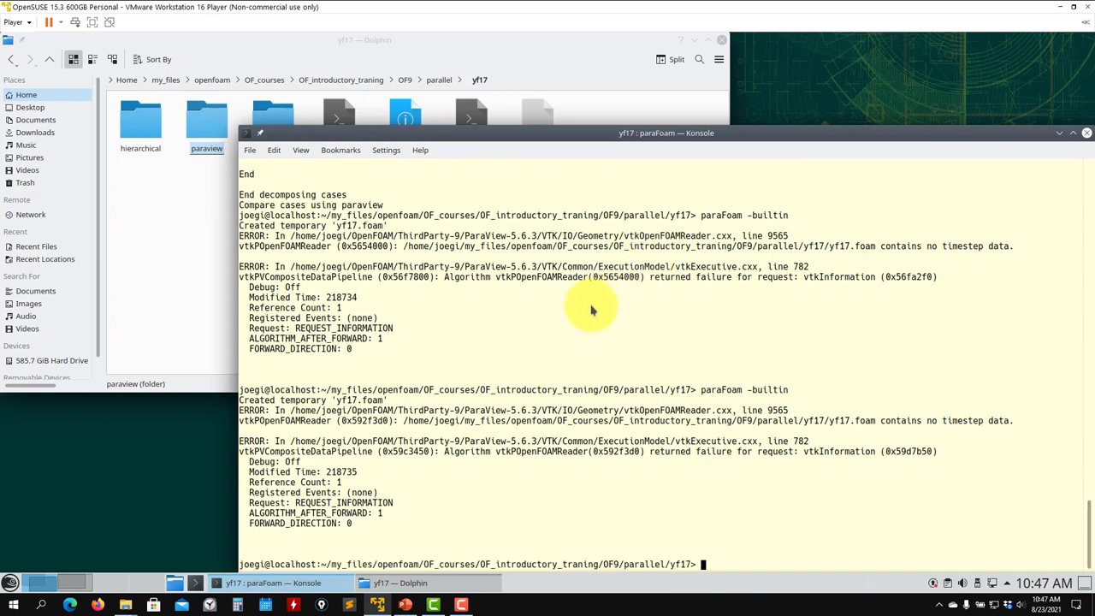
{"action": "left_click", "coordinate": [145, 133]}
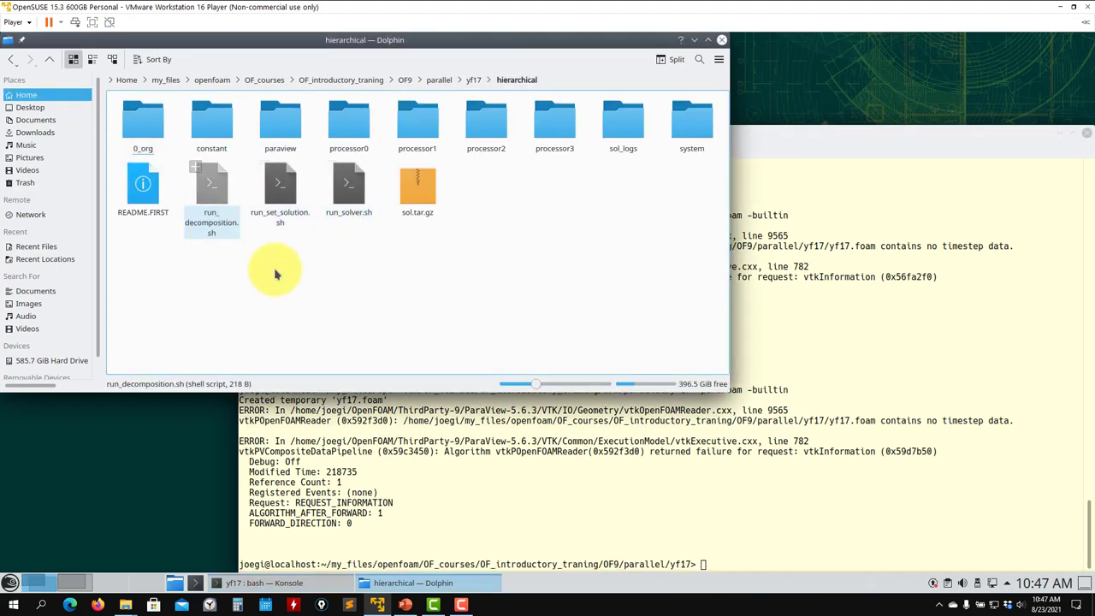
{"action": "left_click", "coordinate": [496, 445]}
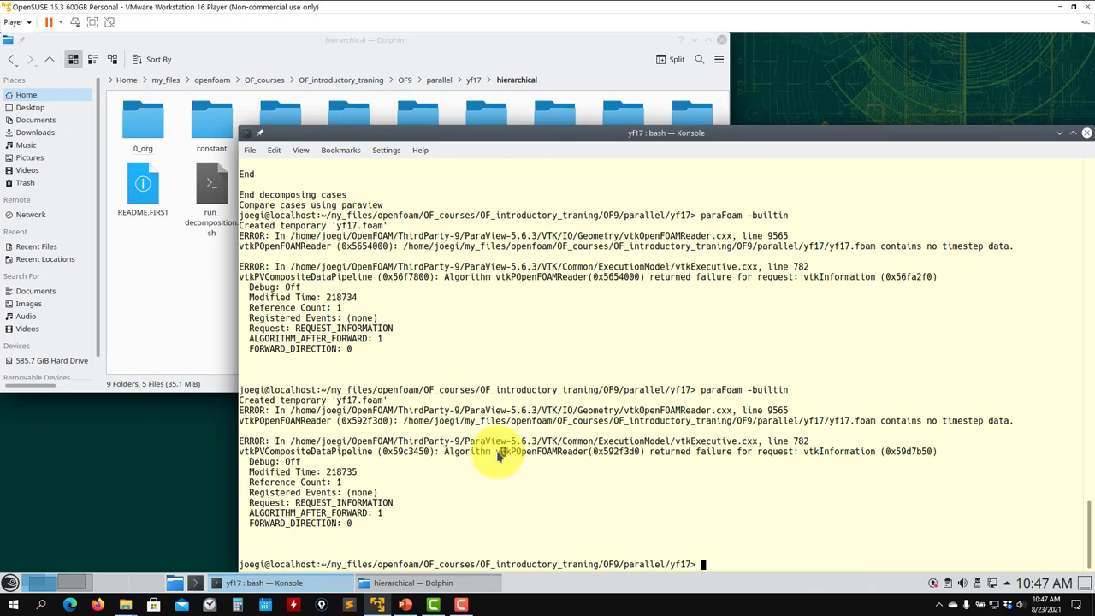
{"action": "type", "text": "ls"}
{"action": "key", "text": "Return"}
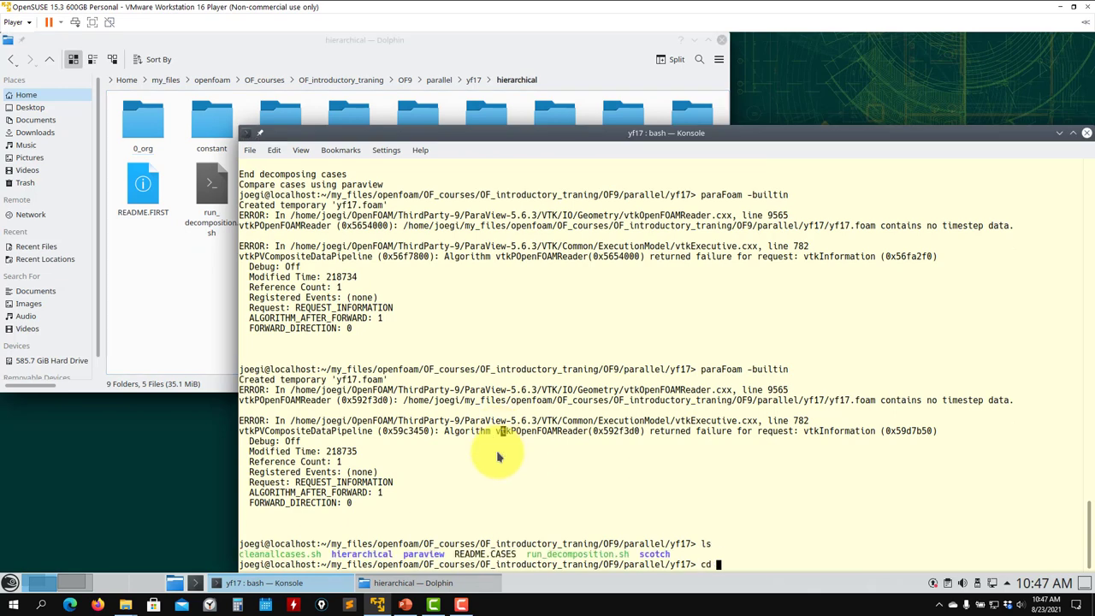
{"action": "key", "text": "Return"}
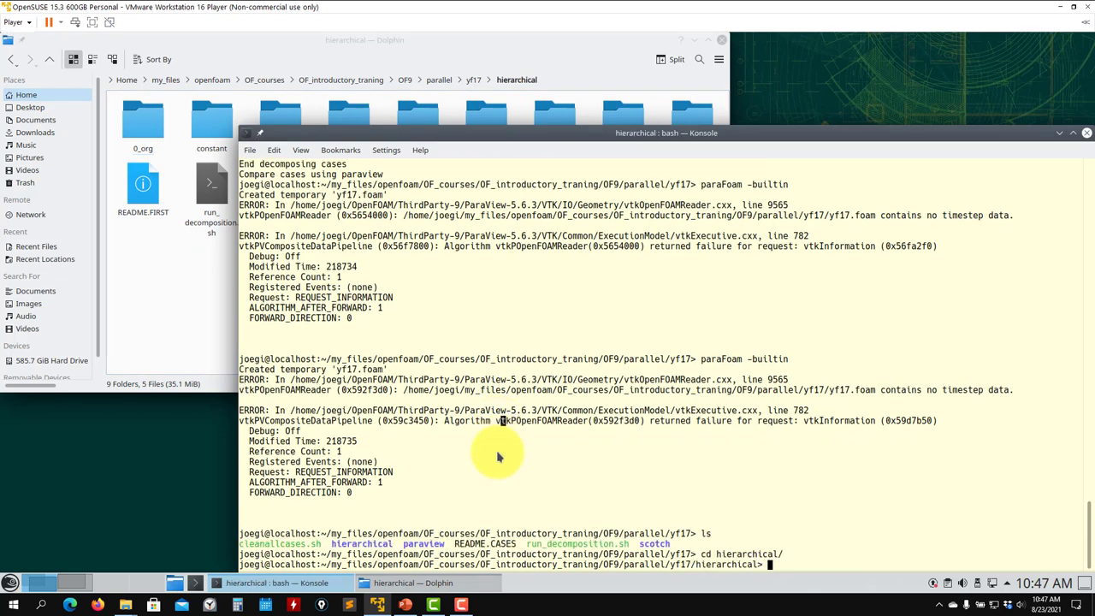
- Rerun decomposePar -force in the hierarchical case and scroll through its statistics
{"action": "type", "text": "decomposePar -force"}
{"action": "key", "text": "Return"}
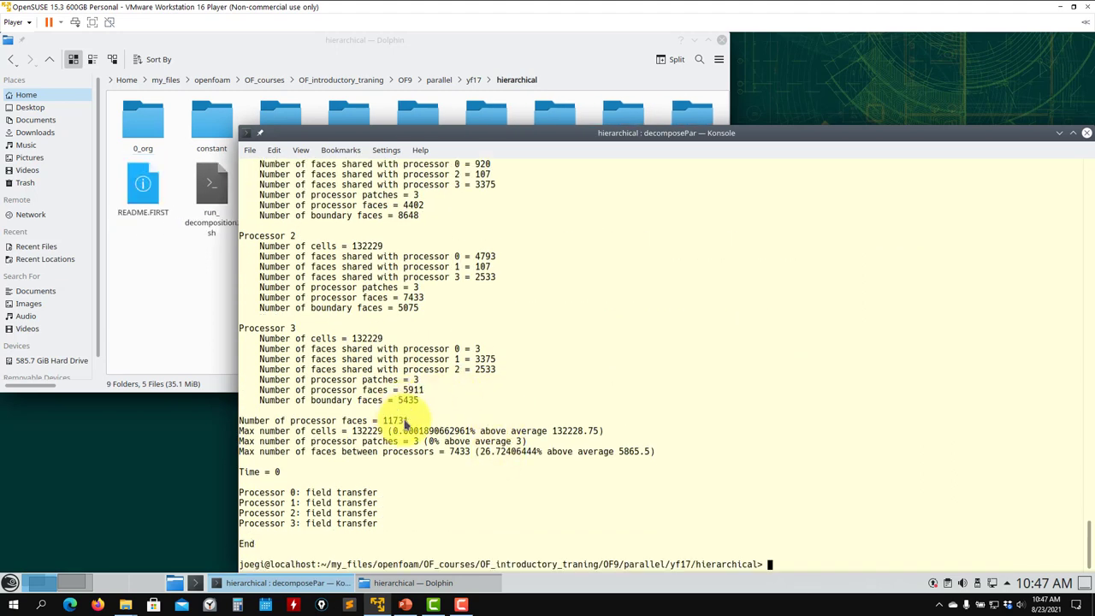
{"action": "scroll", "coordinate": [373, 337], "scroll_direction": "up", "scroll_amount": 4}
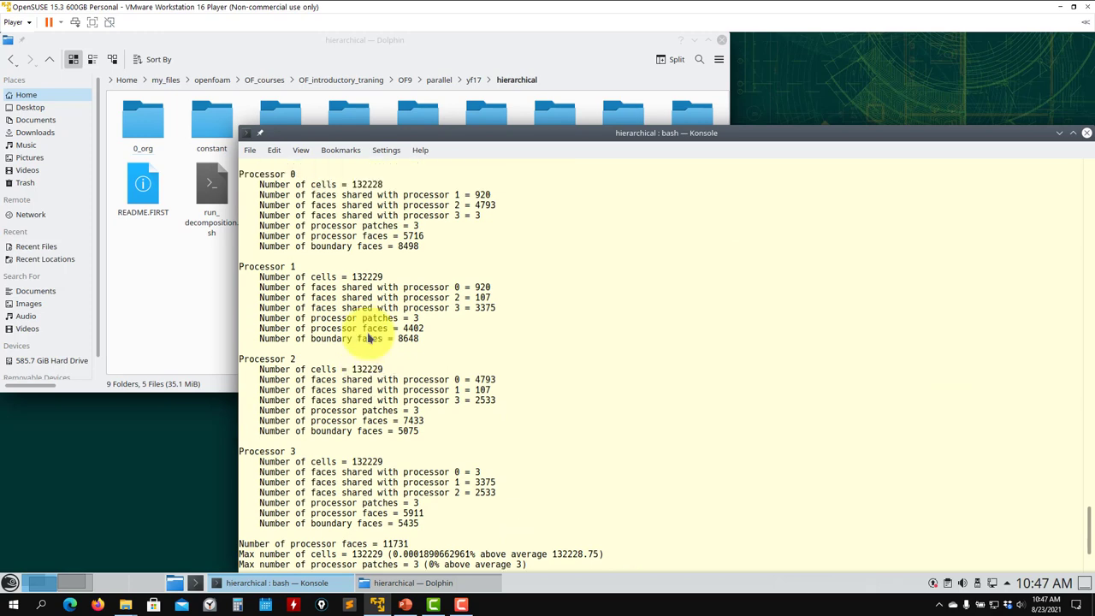
{"action": "scroll", "coordinate": [370, 338], "scroll_direction": "up", "scroll_amount": 2}
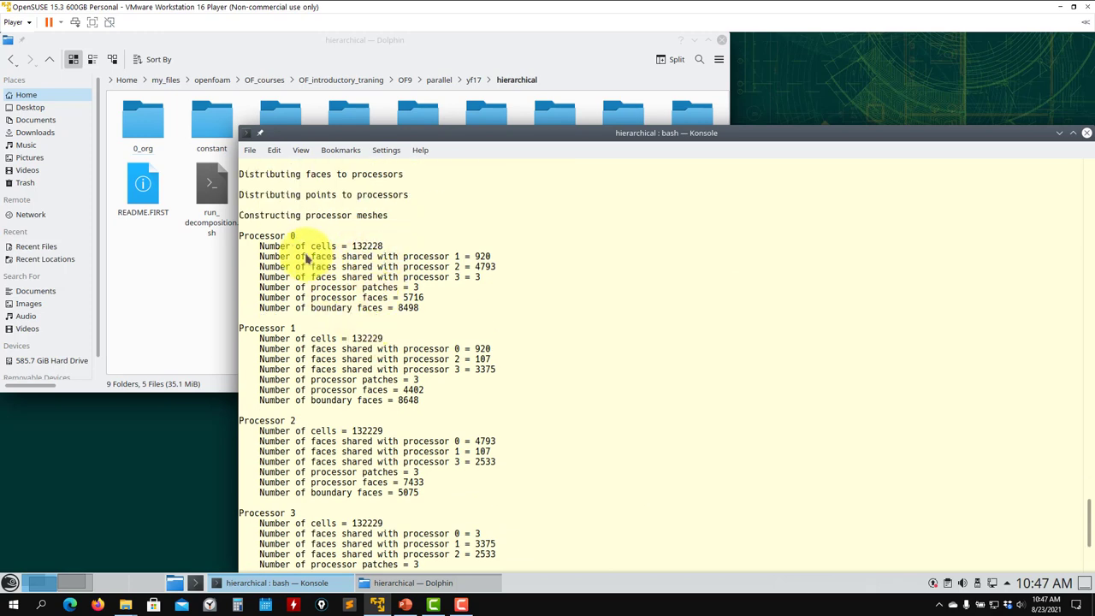
{"action": "scroll", "coordinate": [373, 301], "scroll_direction": "down", "scroll_amount": 1}
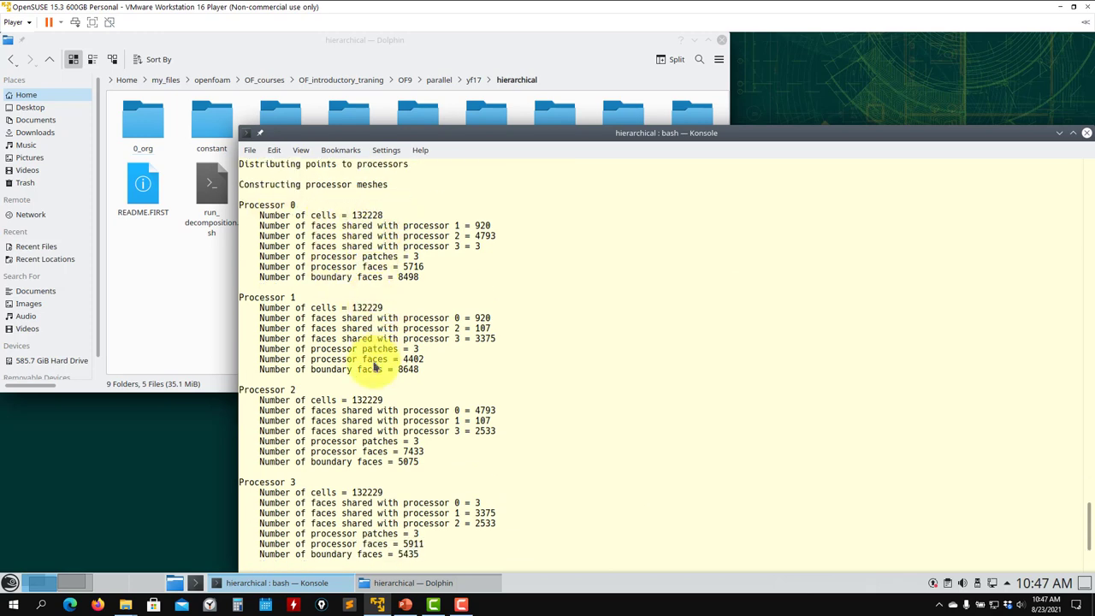
{"action": "scroll", "coordinate": [381, 368], "scroll_direction": "down", "scroll_amount": 4}
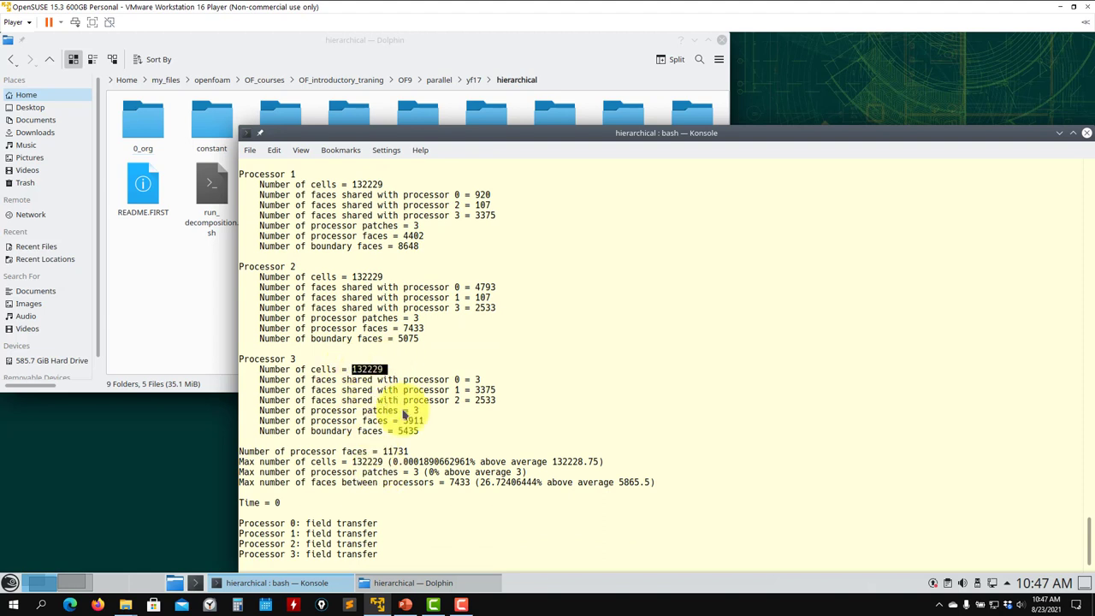
{"action": "scroll", "coordinate": [410, 411], "scroll_direction": "up", "scroll_amount": 5}
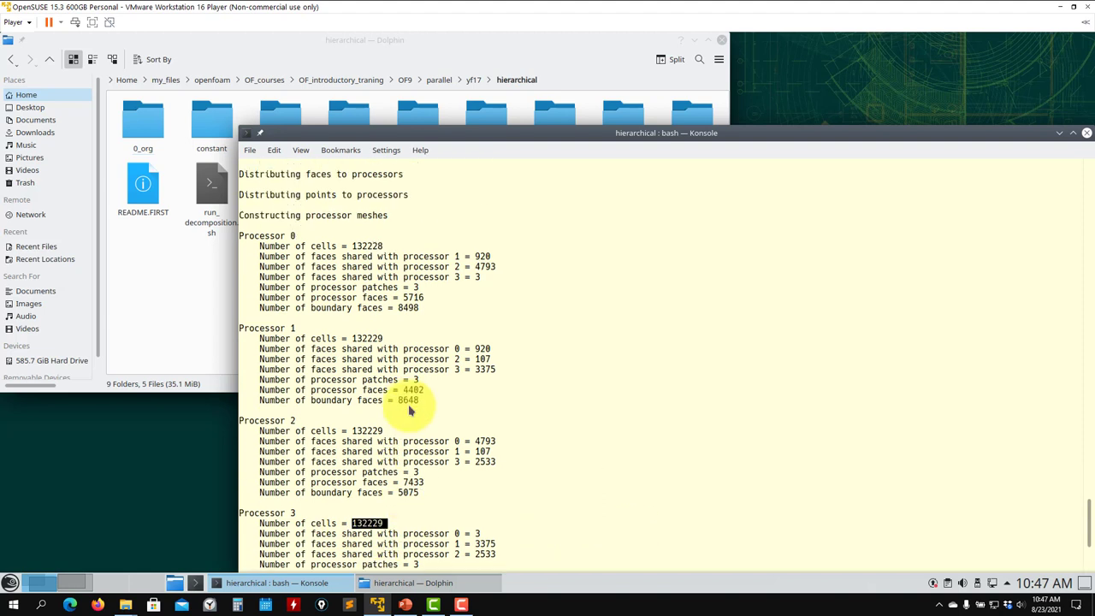
{"action": "scroll", "coordinate": [413, 433], "scroll_direction": "down", "scroll_amount": 4}
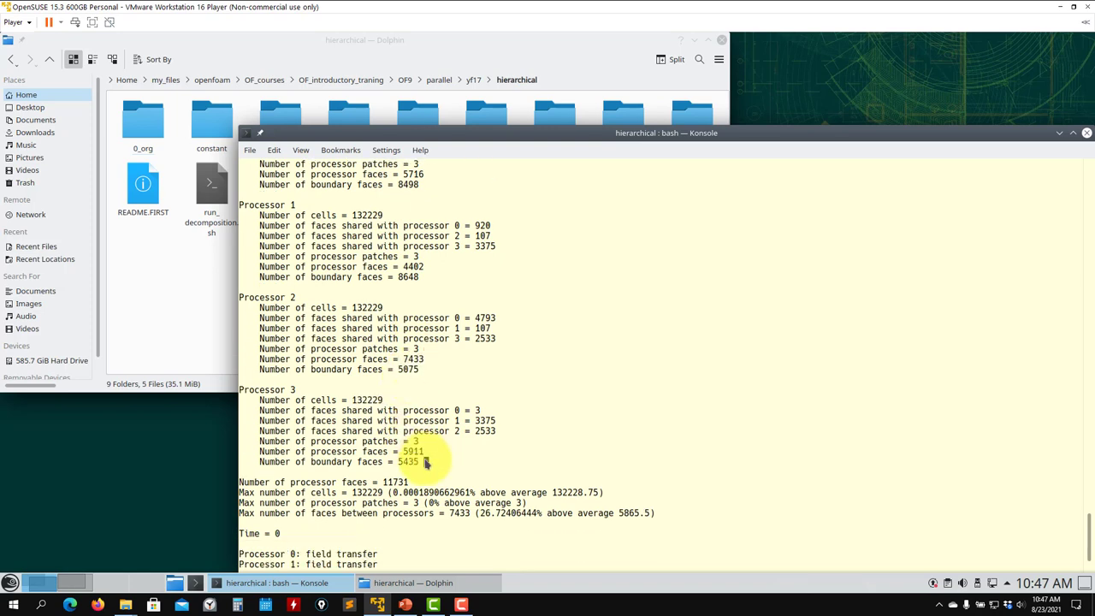
- Select Processor 3's statistics, then cd .. up to the yf17 directory
{"action": "left_click_drag", "start_coordinate": [425, 462], "coordinate": [291, 411]}
{"action": "scroll", "coordinate": [557, 457], "scroll_direction": "down", "scroll_amount": 2}
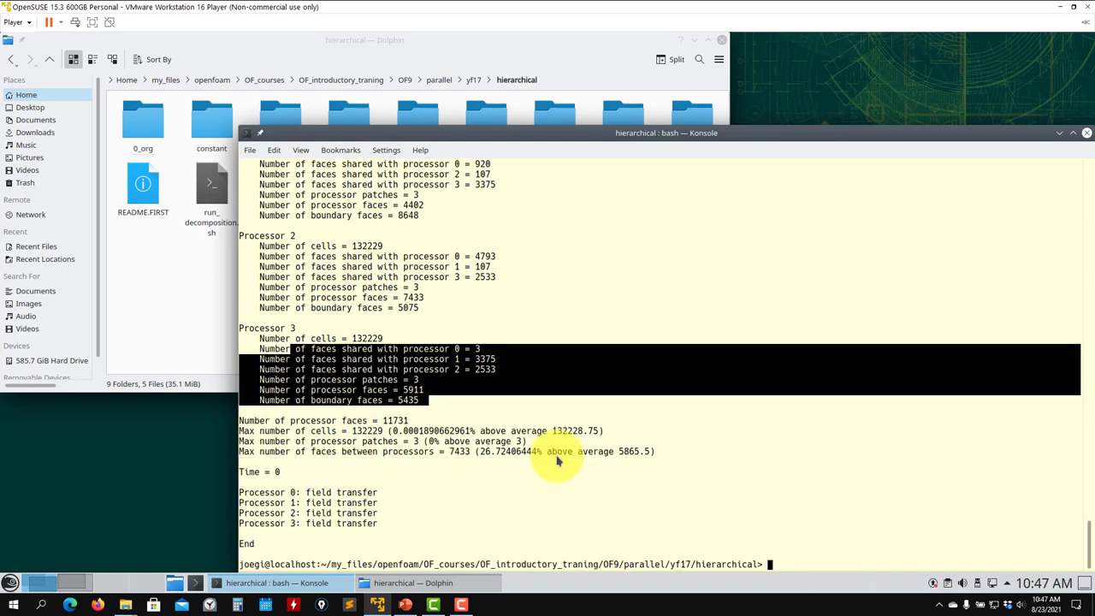
{"action": "type", "text": ".."}
{"action": "key", "text": "Return"}
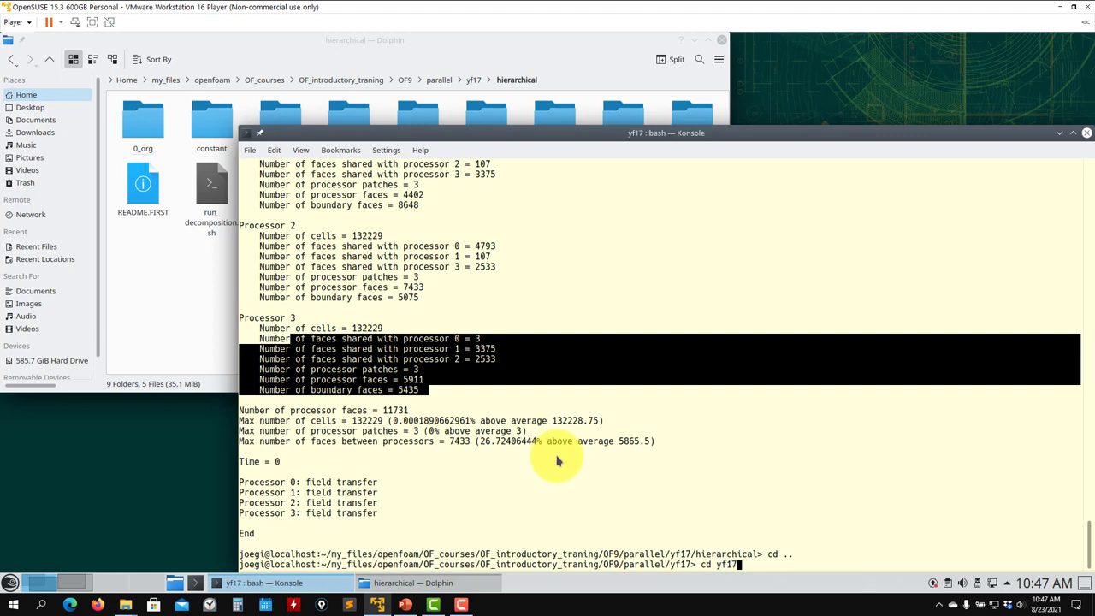
- Enter the scotch case, list its files and run decomposePar -force
{"action": "type", "text": "cd yf17"}
{"action": "key", "text": "Return"}
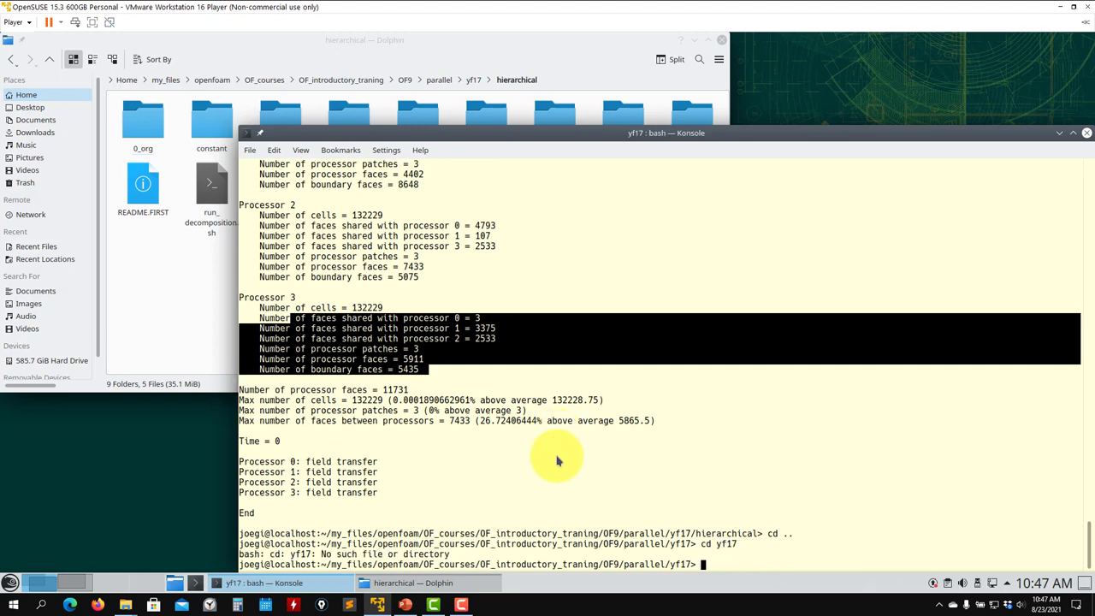
{"action": "key", "text": "Return"}
{"action": "type", "text": "ls"}
{"action": "key", "text": "Return"}
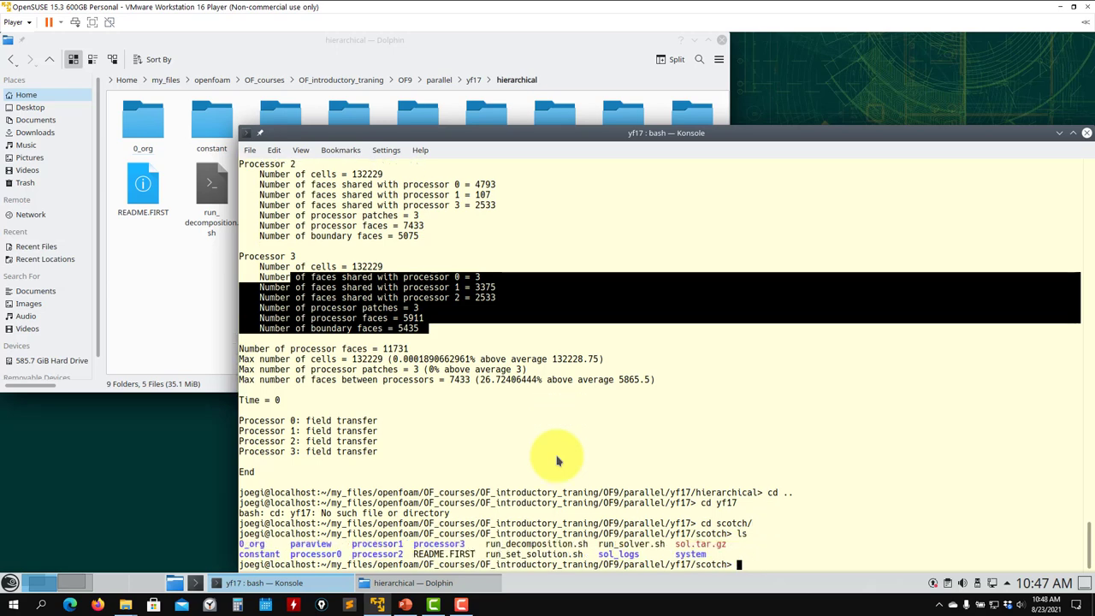
{"action": "type", "text": "decomposePar -"}
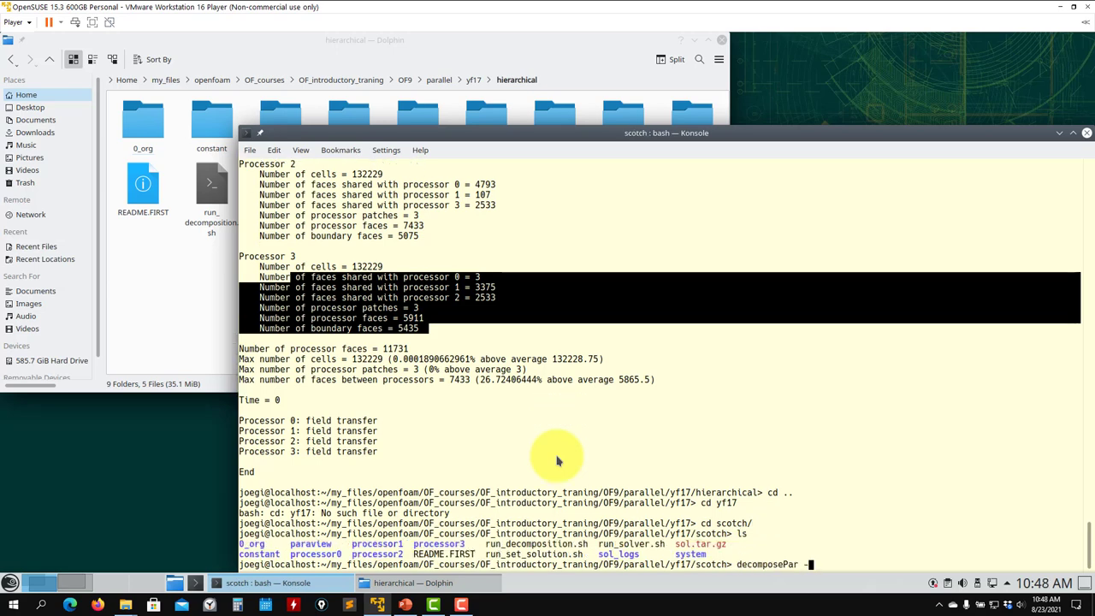
{"action": "type", "text": "force"}
{"action": "key", "text": "Return"}
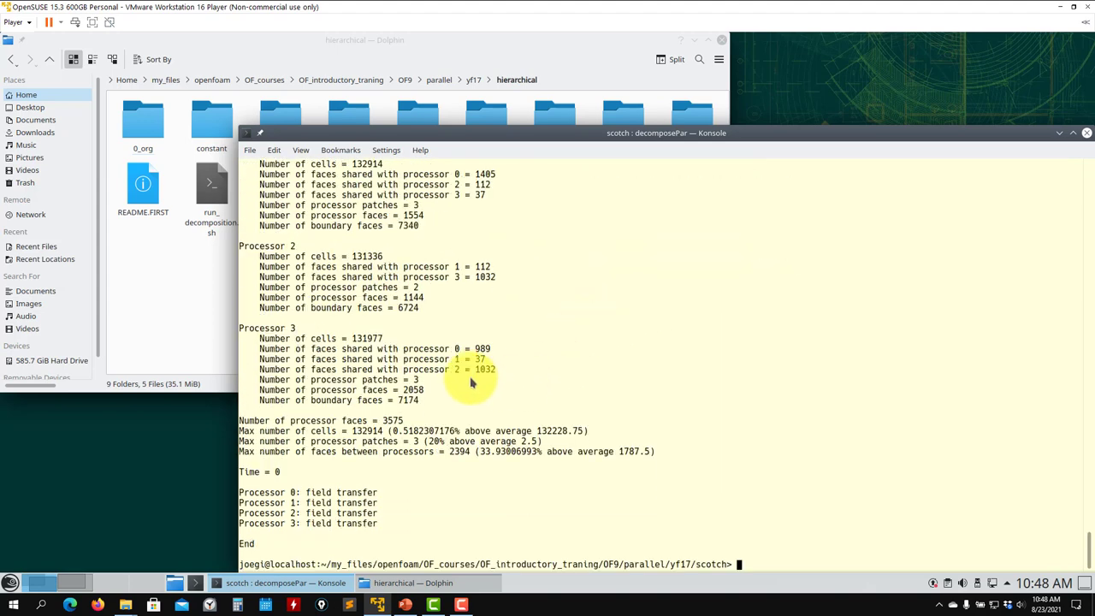
- Highlight the scotch run's per-processor face counts, including 7174 and 6418 boundary faces
{"action": "scroll", "coordinate": [476, 367], "scroll_direction": "up", "scroll_amount": 5}
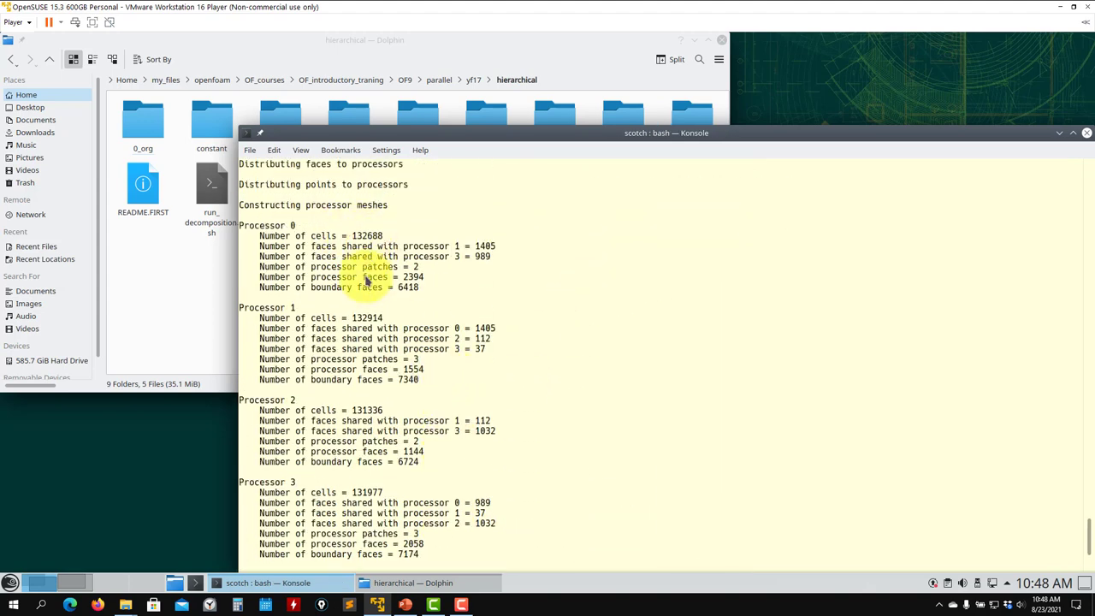
{"action": "scroll", "coordinate": [377, 325], "scroll_direction": "down", "scroll_amount": 1}
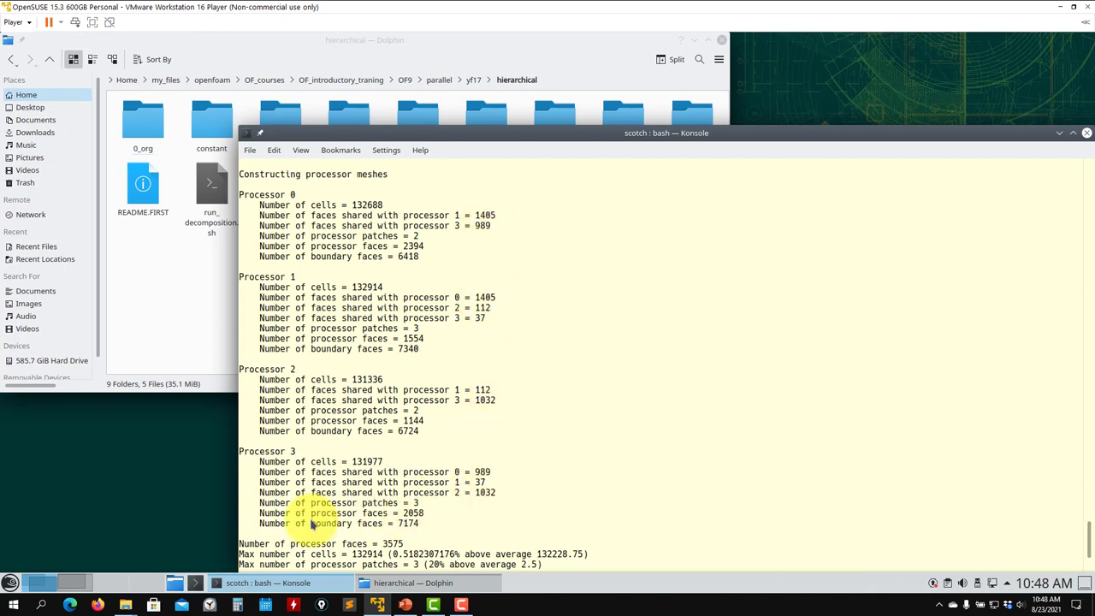
{"action": "left_click_drag", "start_coordinate": [419, 524], "coordinate": [275, 527]}
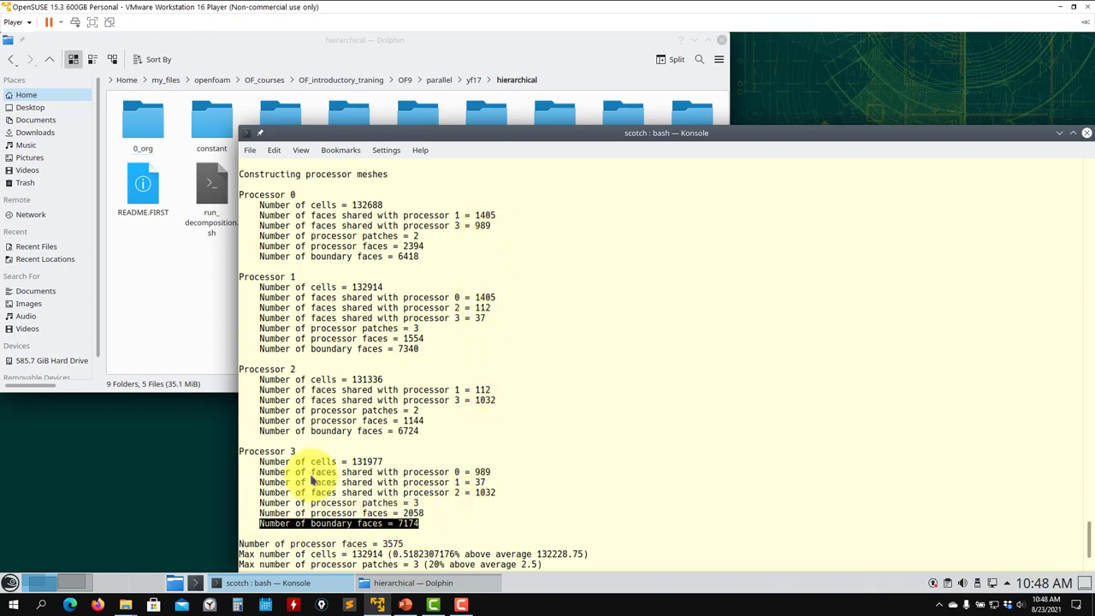
{"action": "left_click_drag", "start_coordinate": [432, 432], "coordinate": [364, 421]}
{"action": "left_click_drag", "start_coordinate": [421, 351], "coordinate": [248, 338]}
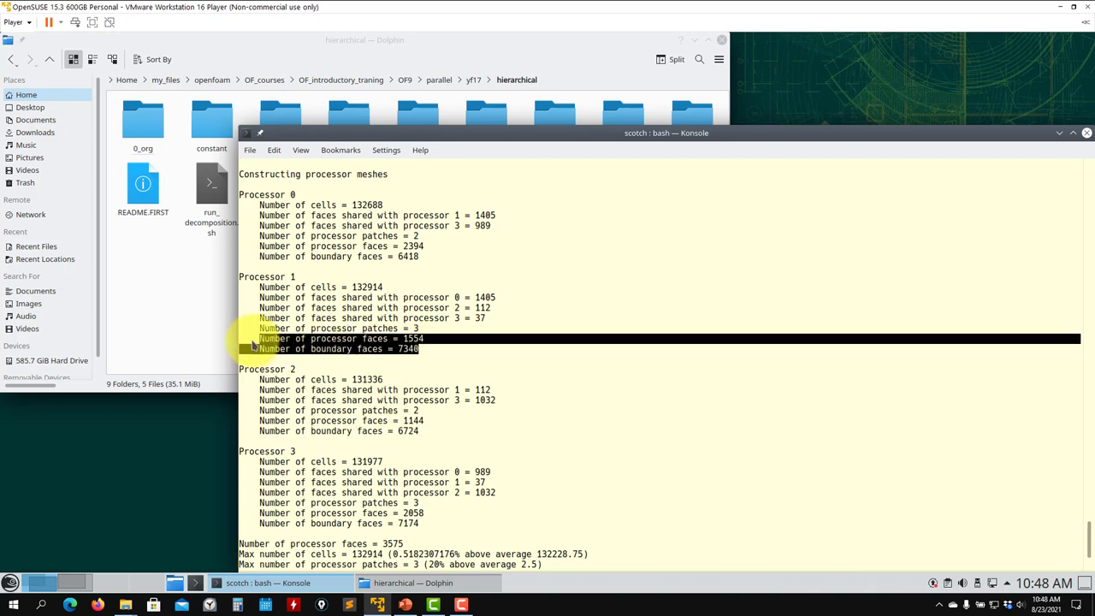
{"action": "left_click_drag", "start_coordinate": [433, 256], "coordinate": [254, 262]}
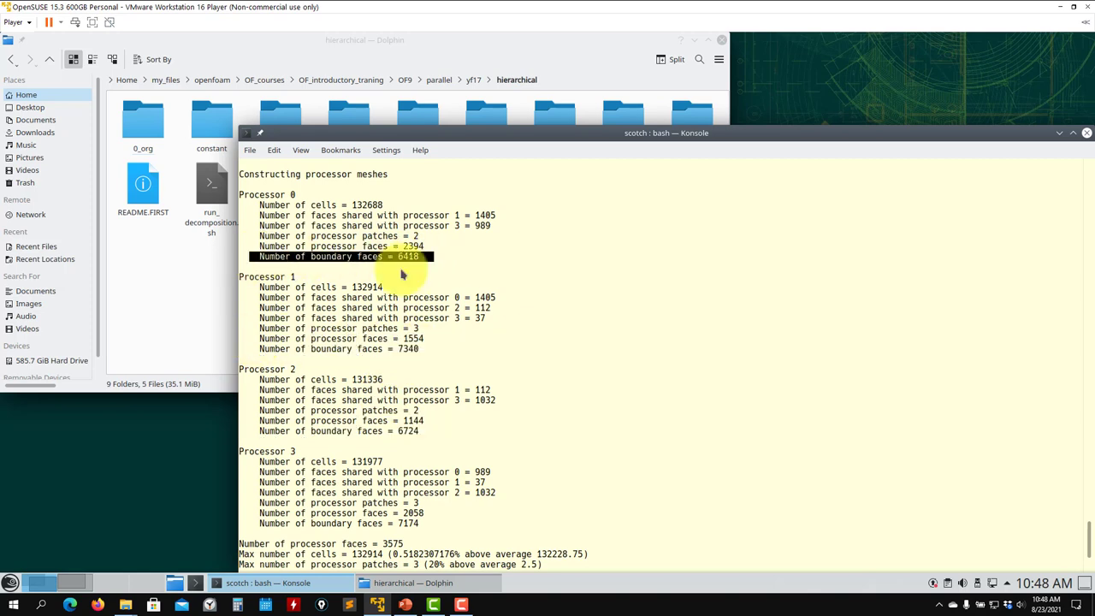
- Scroll back to the hierarchical output and highlight its boundary face counts, including 8648
{"action": "scroll", "coordinate": [447, 288], "scroll_direction": "up", "scroll_amount": 14}
{"action": "scroll", "coordinate": [455, 291], "scroll_direction": "up", "scroll_amount": 20}
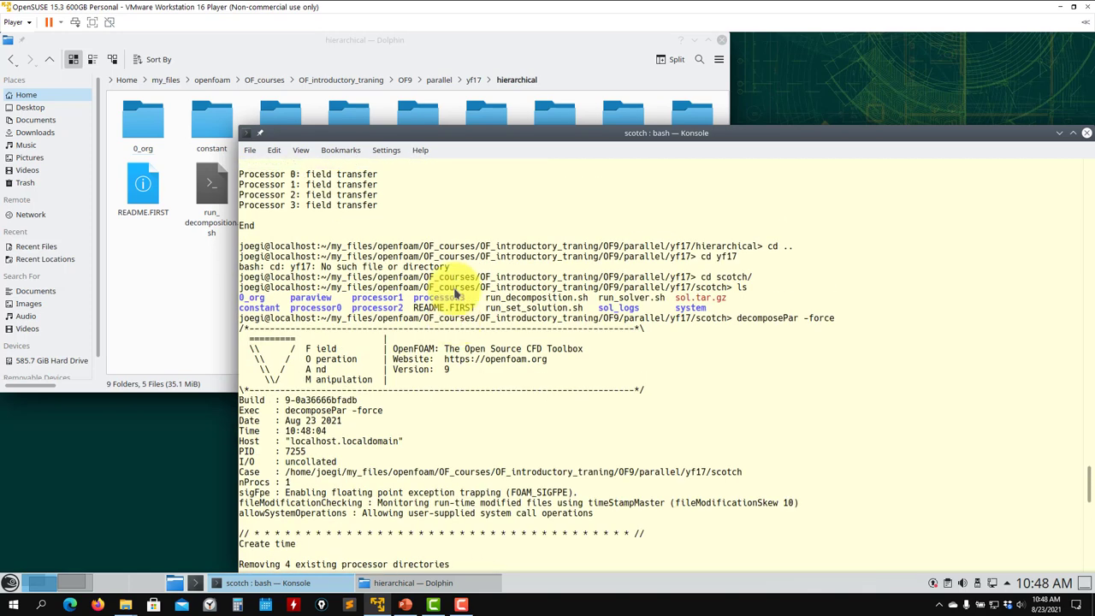
{"action": "left_click_drag", "start_coordinate": [434, 421], "coordinate": [362, 420]}
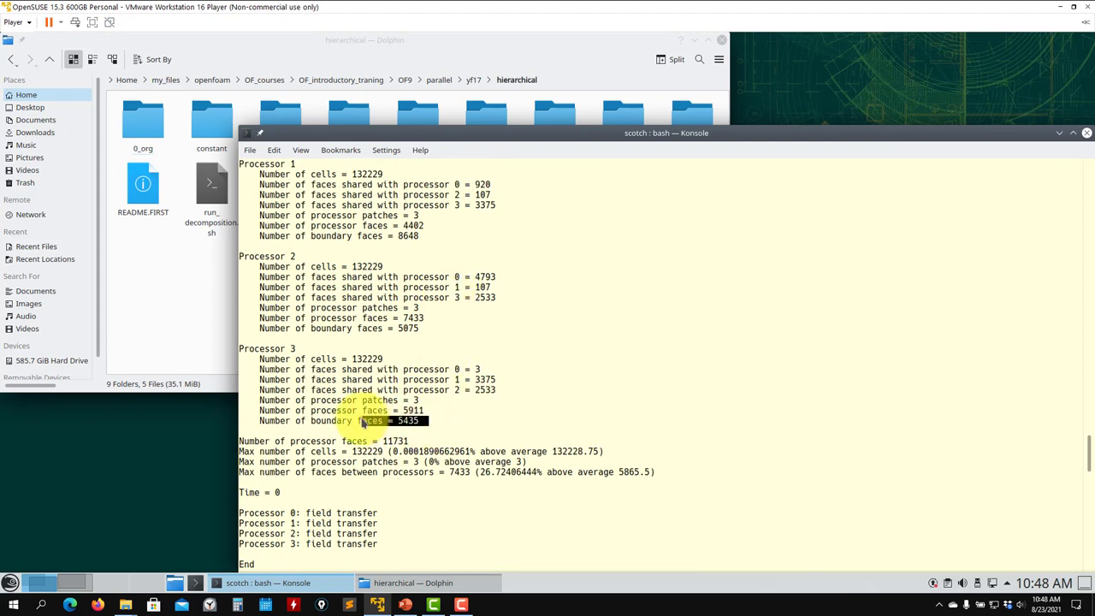
{"action": "left_click_drag", "start_coordinate": [422, 329], "coordinate": [364, 328]}
{"action": "left_click_drag", "start_coordinate": [421, 236], "coordinate": [261, 236]}
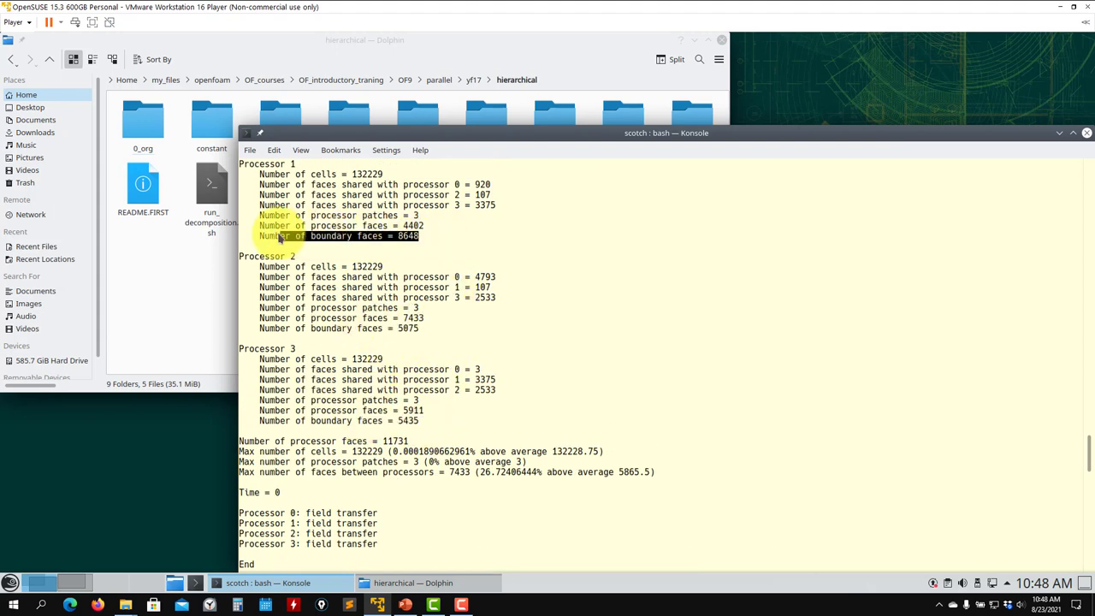
{"action": "scroll", "coordinate": [393, 243], "scroll_direction": "up", "scroll_amount": 2}
{"action": "left_click_drag", "start_coordinate": [427, 206], "coordinate": [260, 209]}
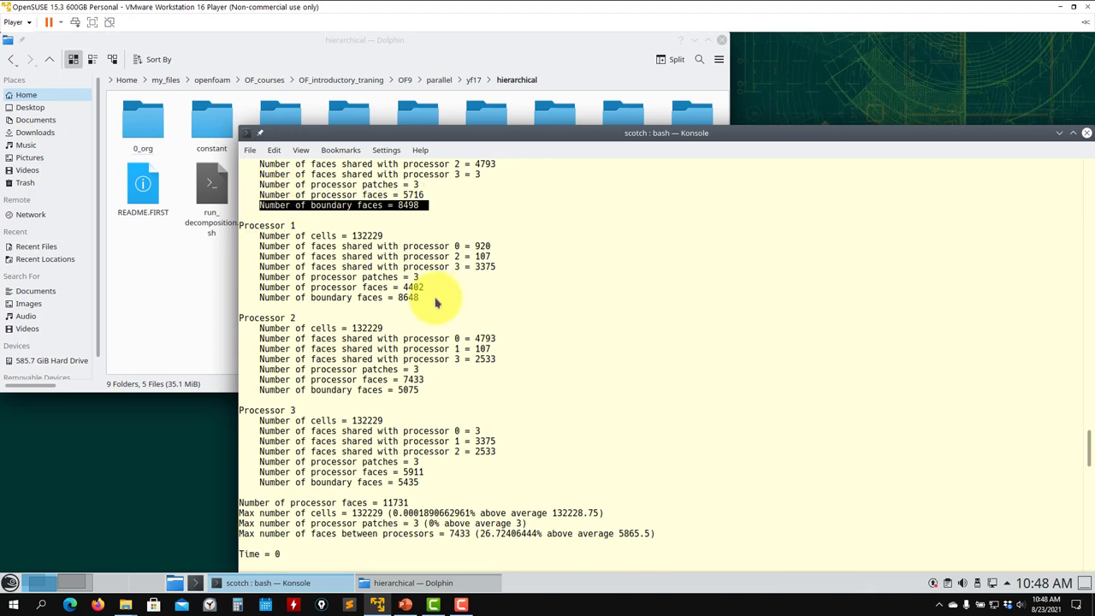
{"action": "scroll", "coordinate": [422, 401], "scroll_direction": "down", "scroll_amount": 20}
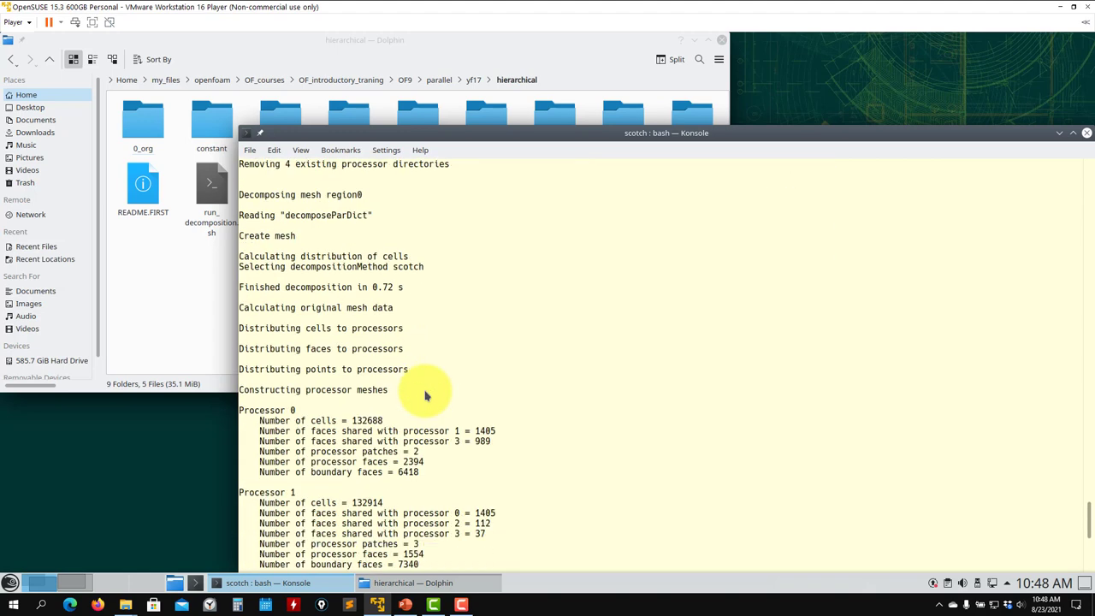
{"action": "scroll", "coordinate": [426, 390], "scroll_direction": "down", "scroll_amount": 6}
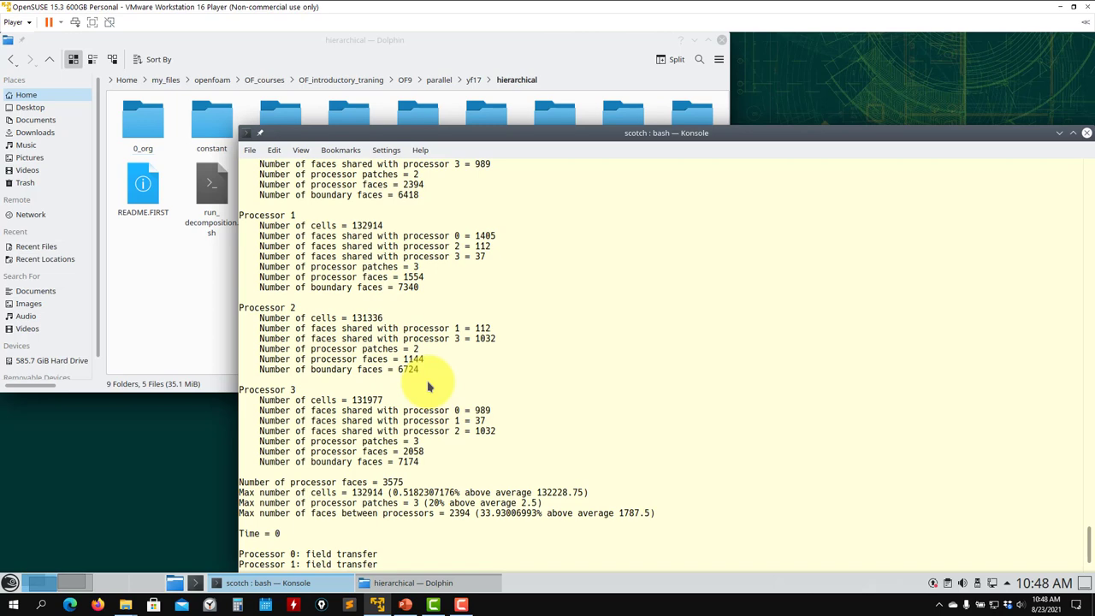
- Open run_solver.sh from Dolphin in Kate's text editor
{"action": "left_click", "coordinate": [163, 325]}
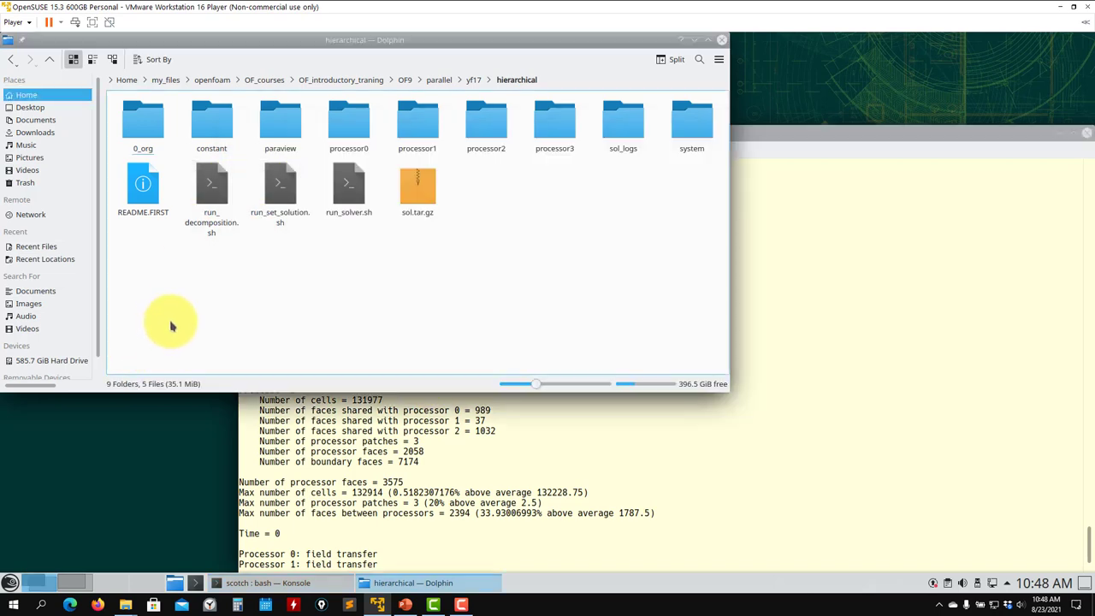
{"action": "right_click", "coordinate": [351, 197]}
{"action": "mouse_move", "coordinate": [368, 213]}
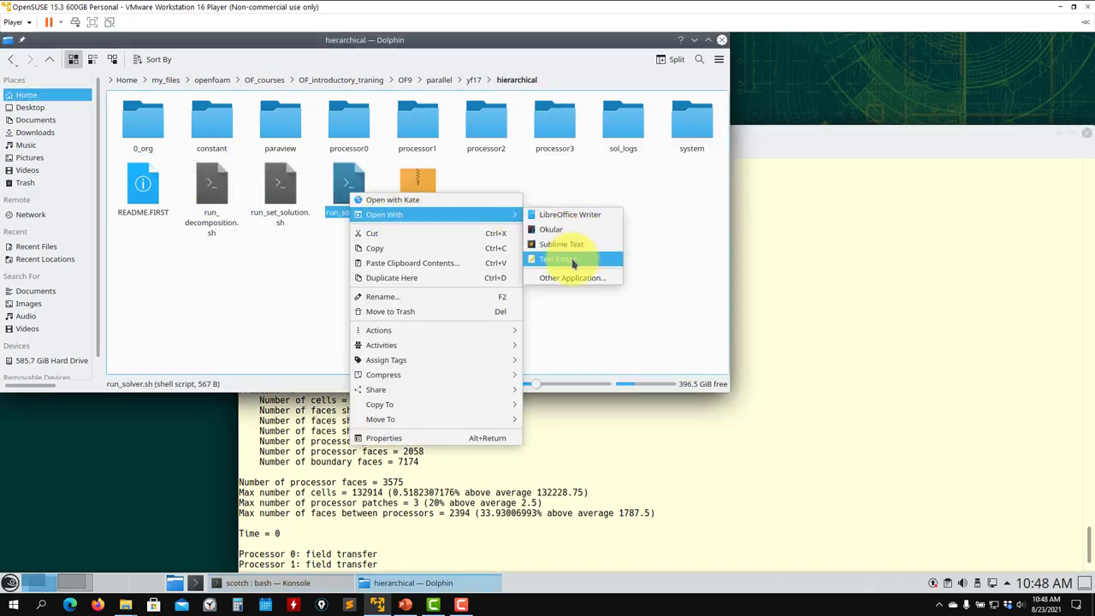
{"action": "left_click", "coordinate": [563, 254]}
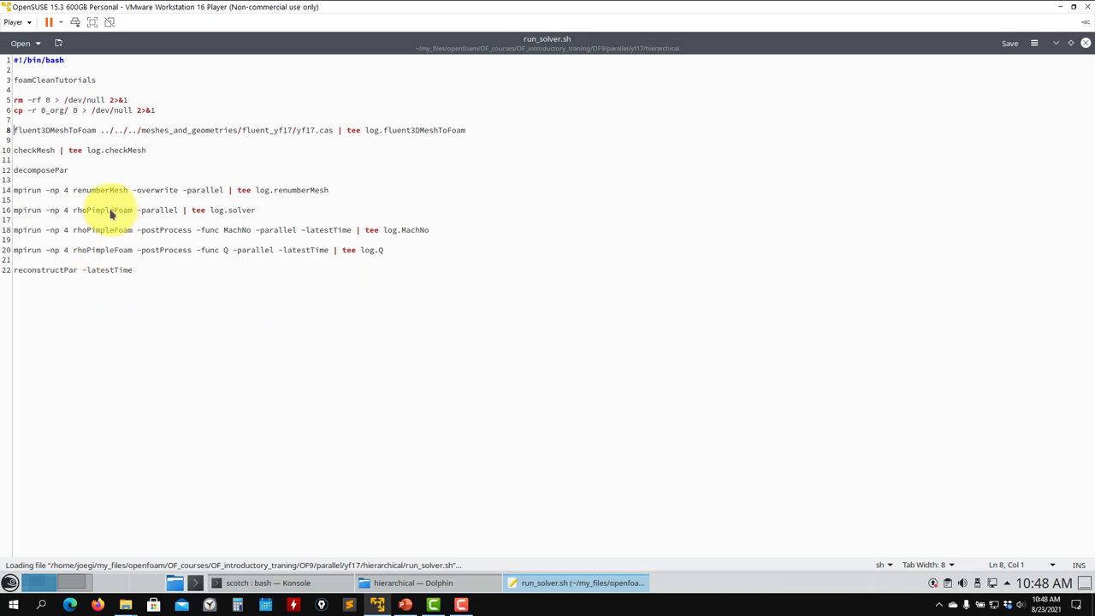
- Highlight rhoPimpleFoam, renumberMesh and the reconstructPar -latestTime line in the script
{"action": "double_click", "coordinate": [94, 209]}
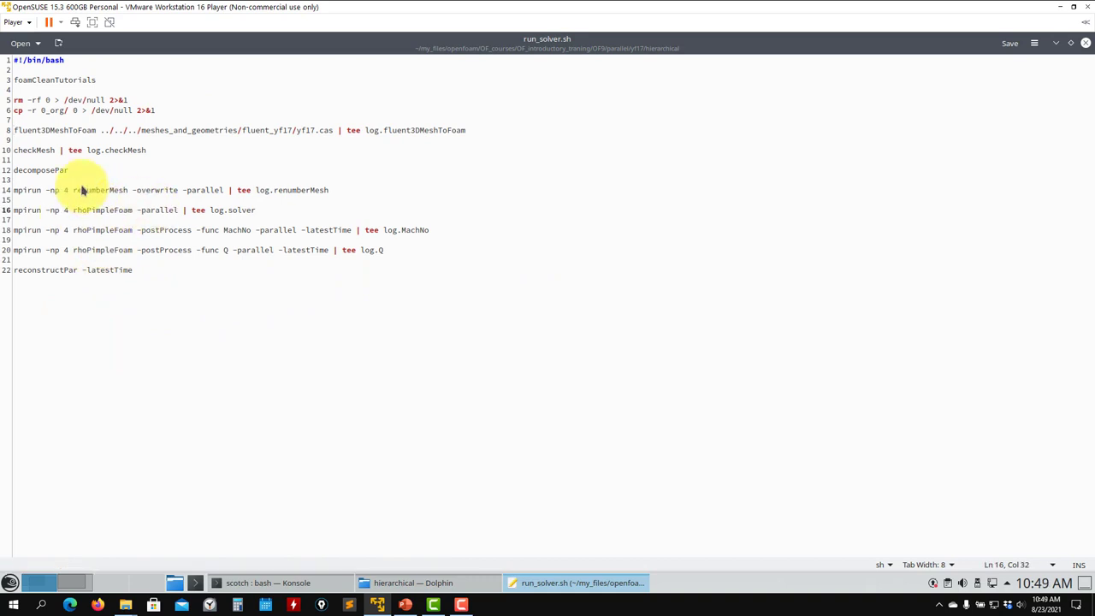
{"action": "left_click", "coordinate": [93, 190]}
{"action": "double_click", "coordinate": [94, 194]}
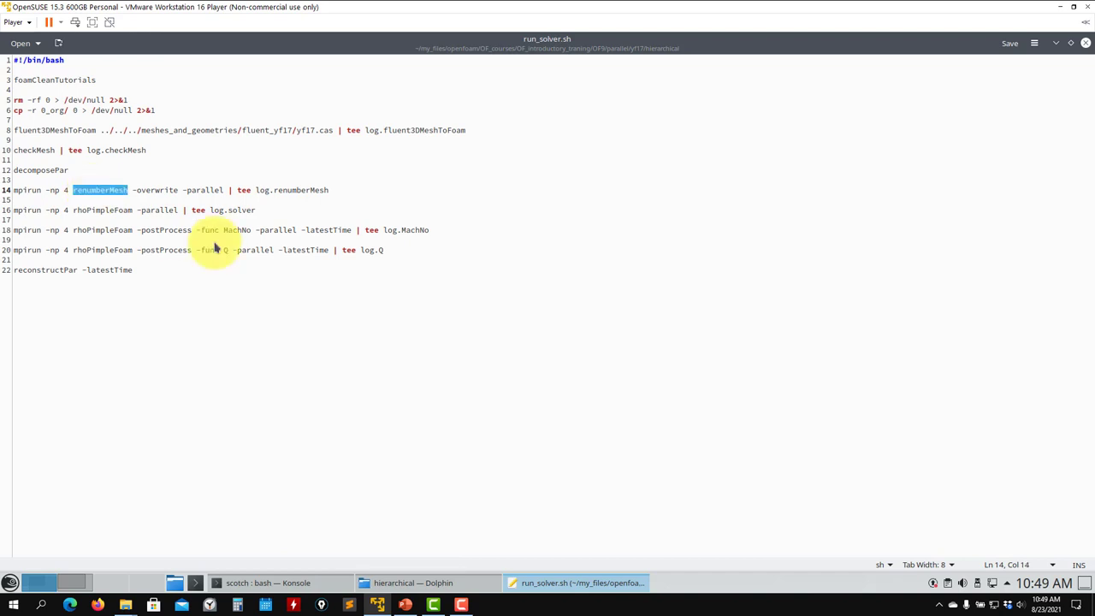
{"action": "triple_click", "coordinate": [58, 274]}
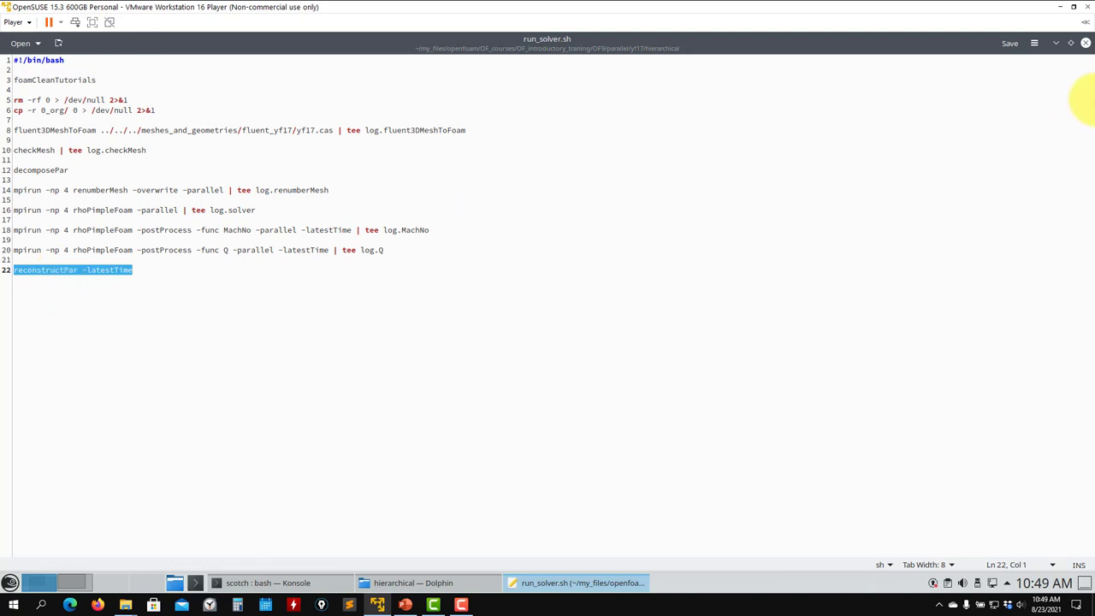
- Close Kate and bring Konsole's scotch decomposition statistics back to the front
{"action": "left_click", "coordinate": [1084, 45]}
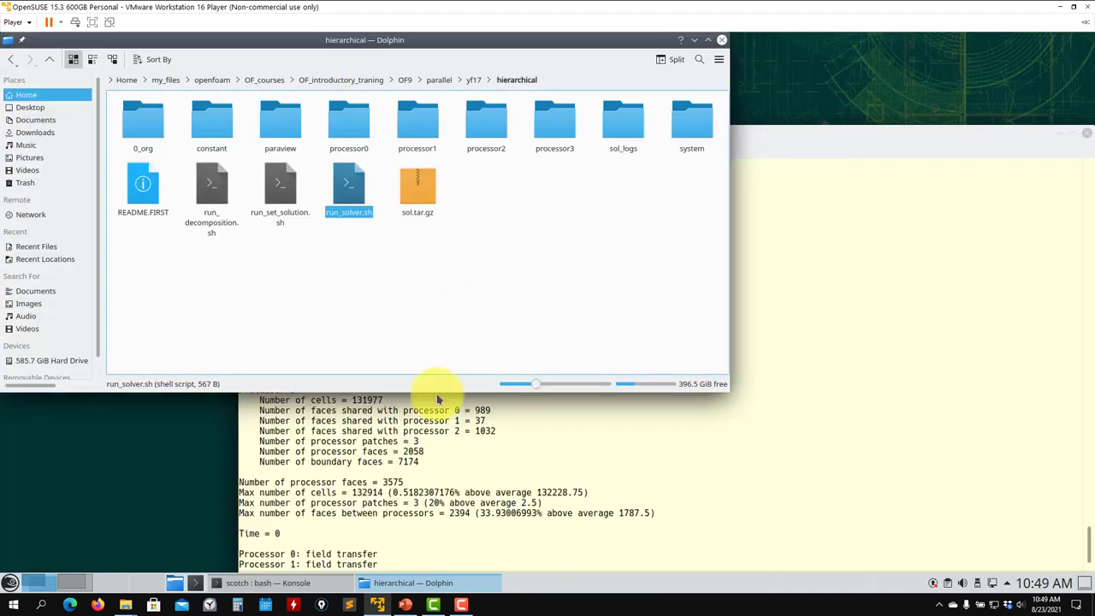
{"action": "left_click", "coordinate": [459, 443]}
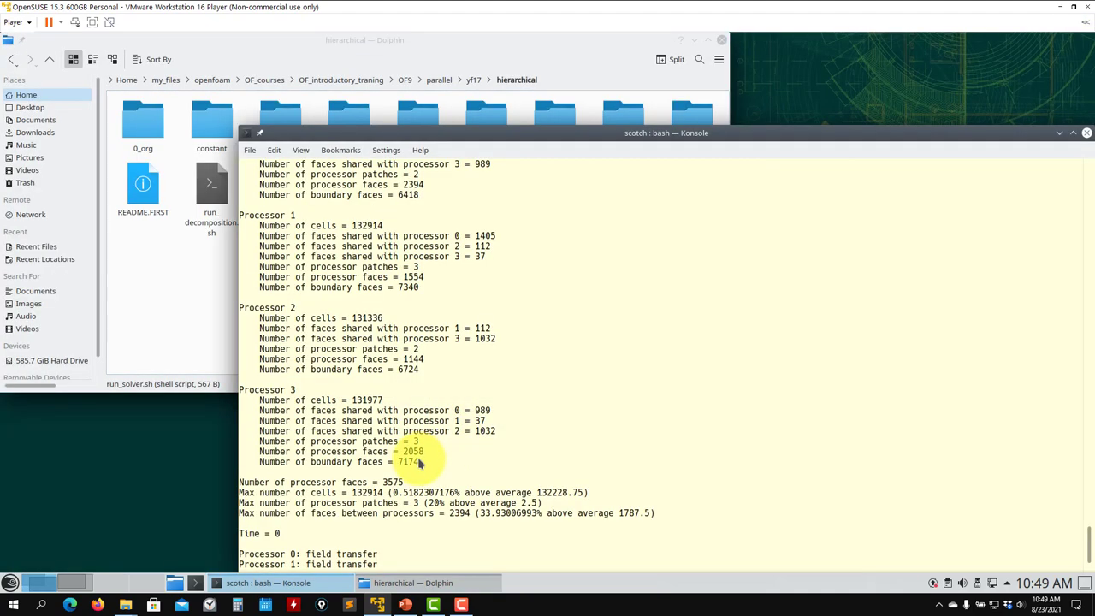